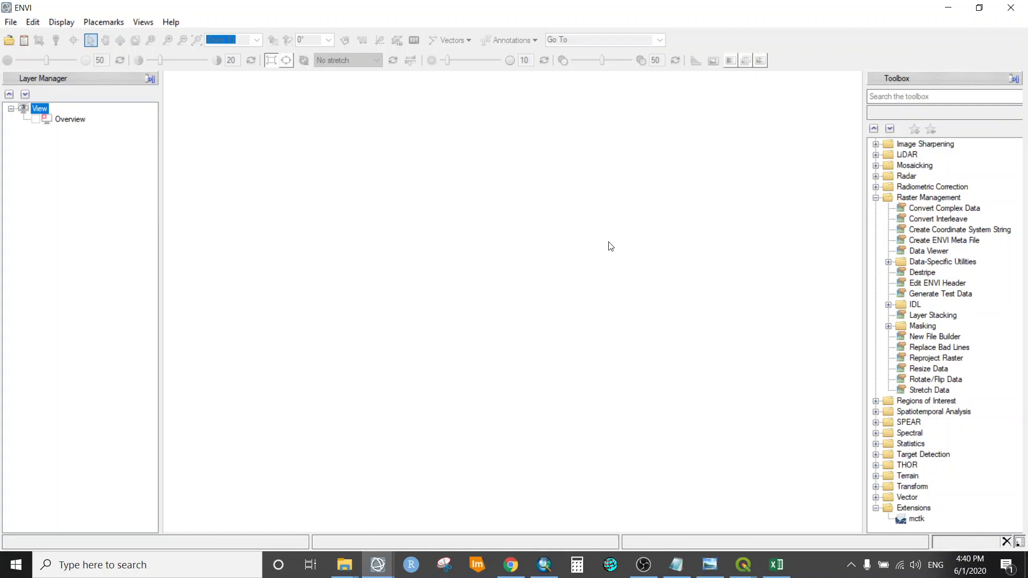
# Switch to File Explorer, go back to the inner MCTK-2.1.11 folder under Assignment2, and select all its files.
pyautogui.moveTo(344, 564)
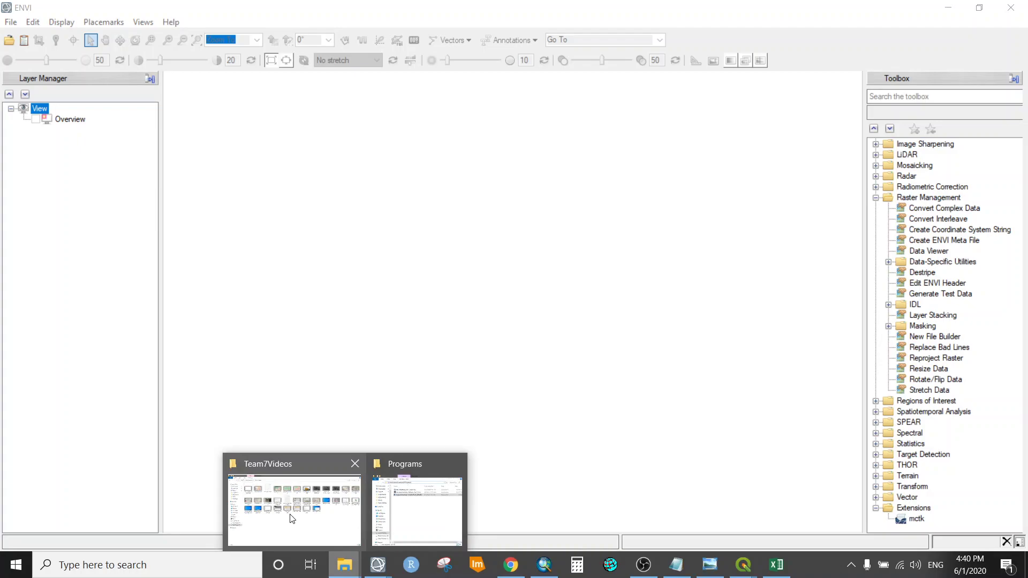
pyautogui.moveTo(402, 514)
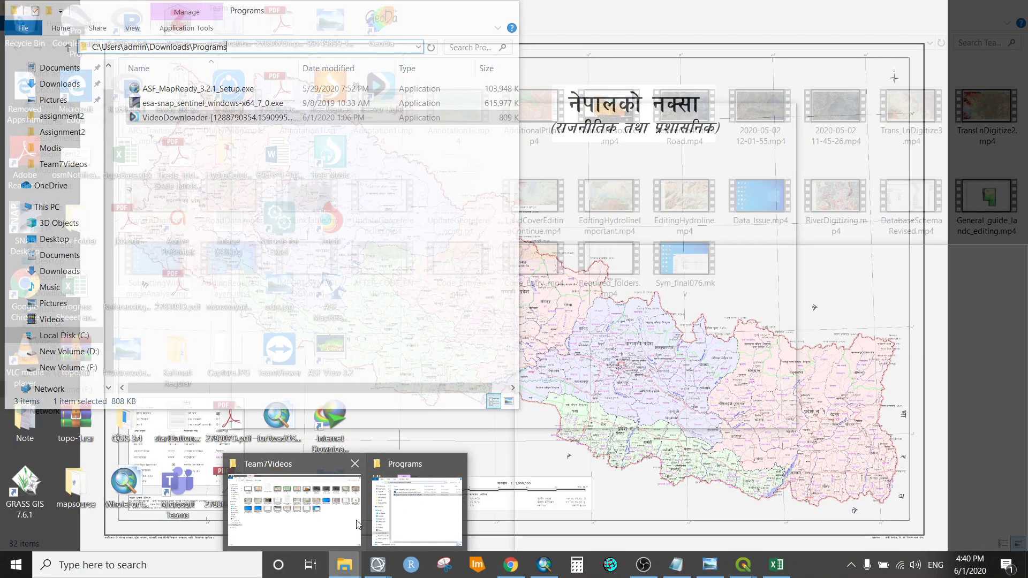
pyautogui.click(294, 508)
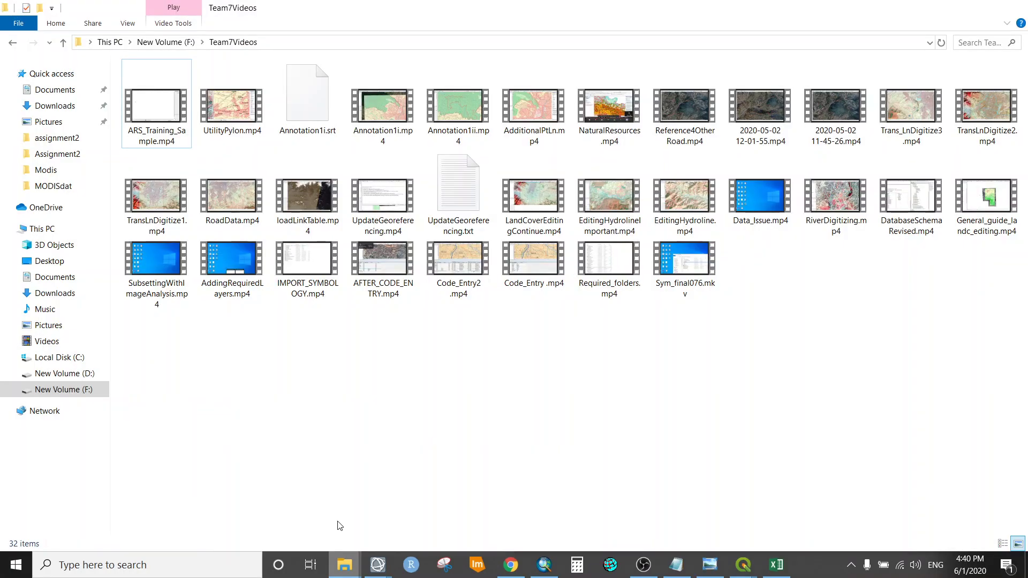
pyautogui.click(14, 43)
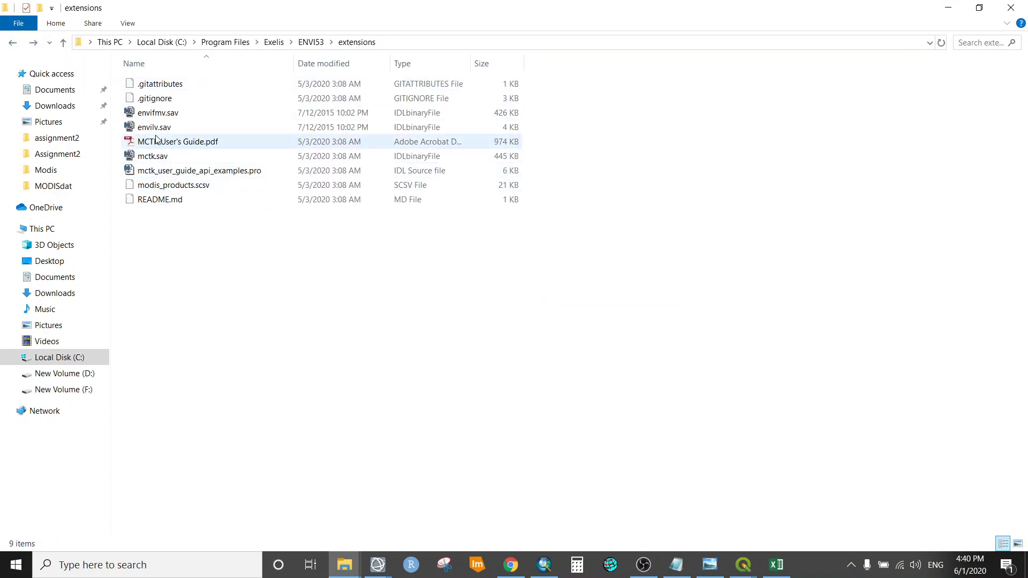
pyautogui.click(13, 43)
pyautogui.click(13, 42)
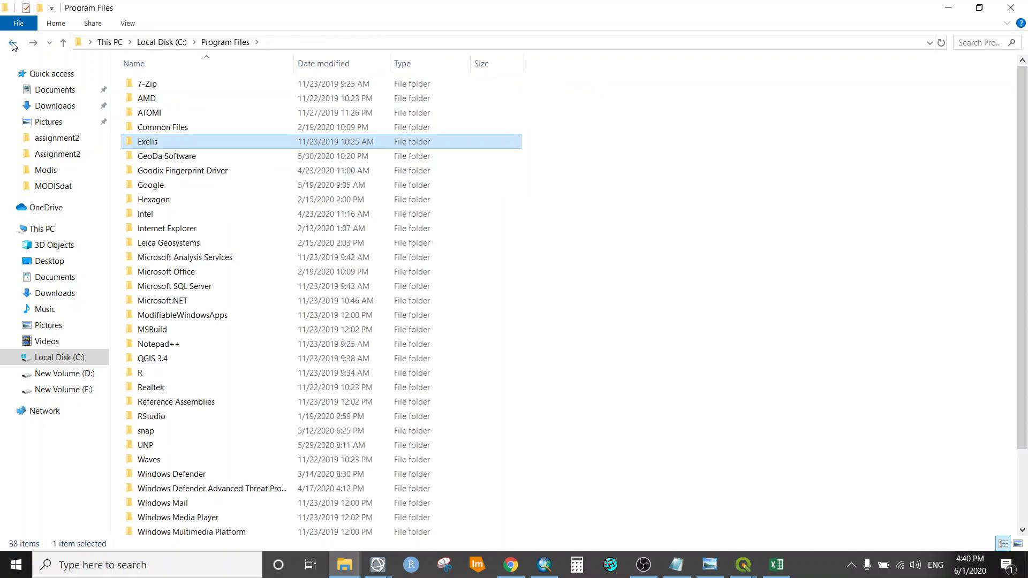
pyautogui.click(13, 43)
pyautogui.click(12, 43)
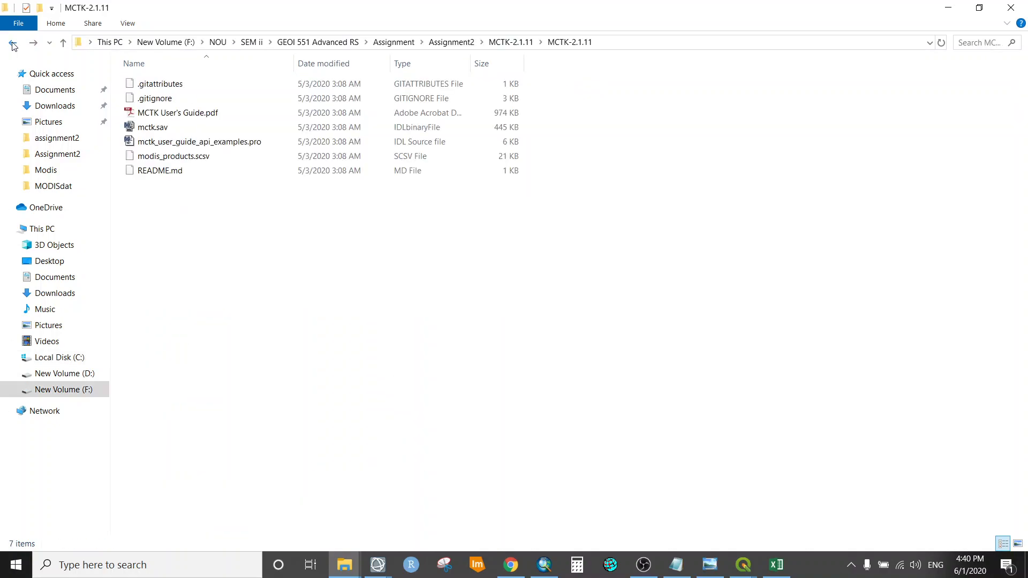
pyautogui.click(13, 44)
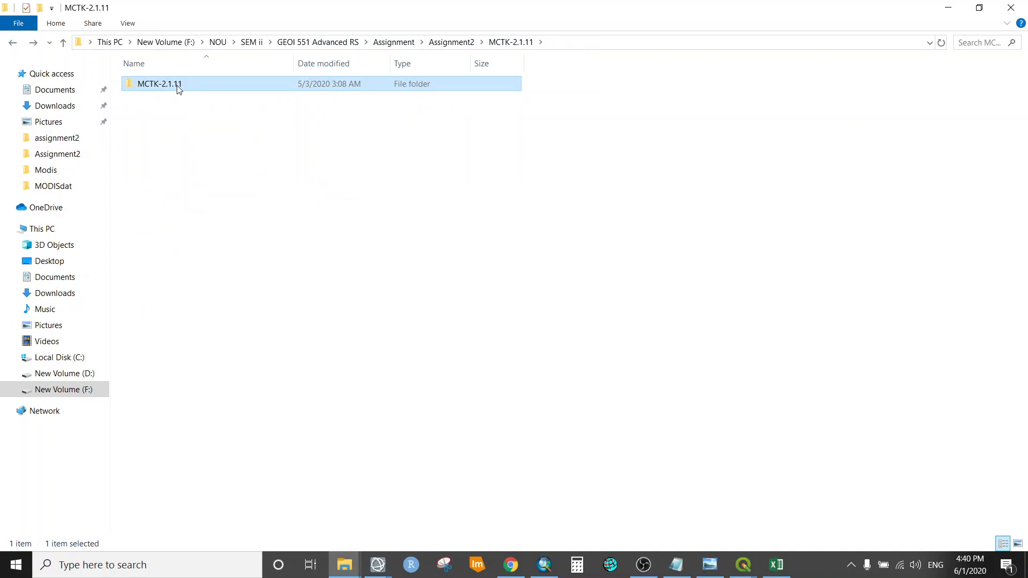
pyautogui.doubleClick(208, 89)
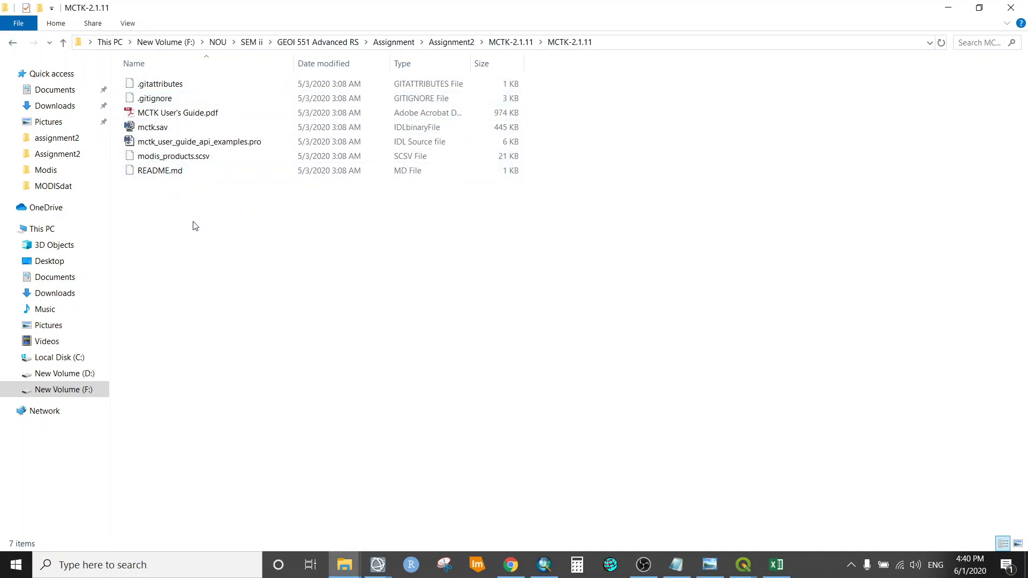
pyautogui.hotkey('ctrl', 'a')
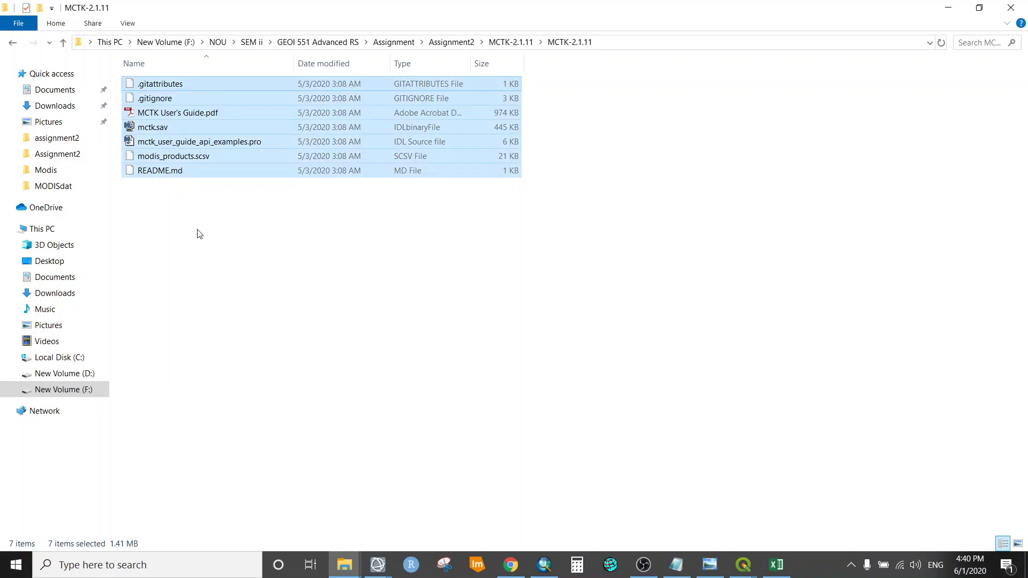
pyautogui.click(9, 48)
pyautogui.click(9, 48)
pyautogui.click(9, 48)
pyautogui.click(10, 48)
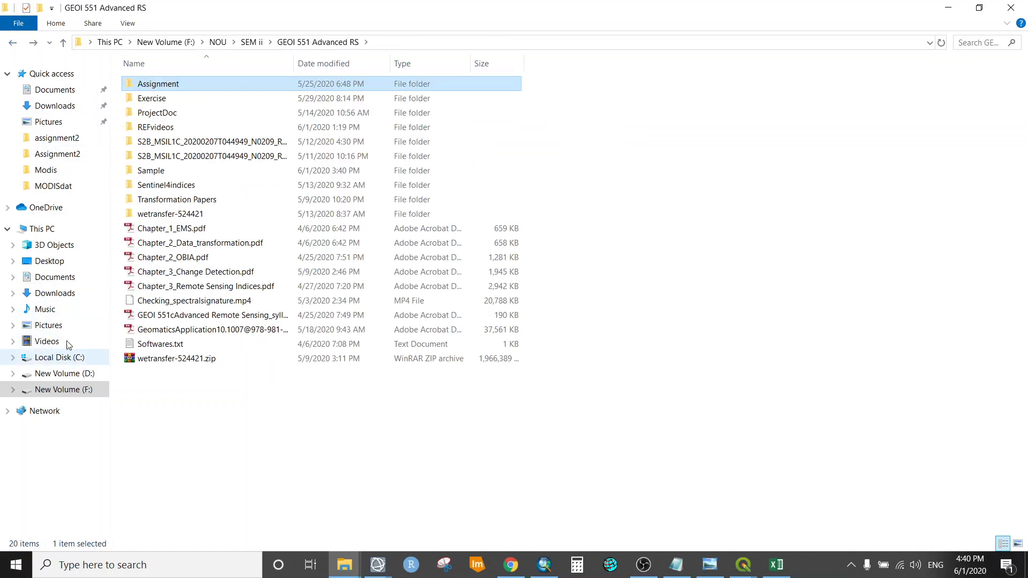
pyautogui.click(32, 43)
pyautogui.click(33, 43)
pyautogui.click(32, 43)
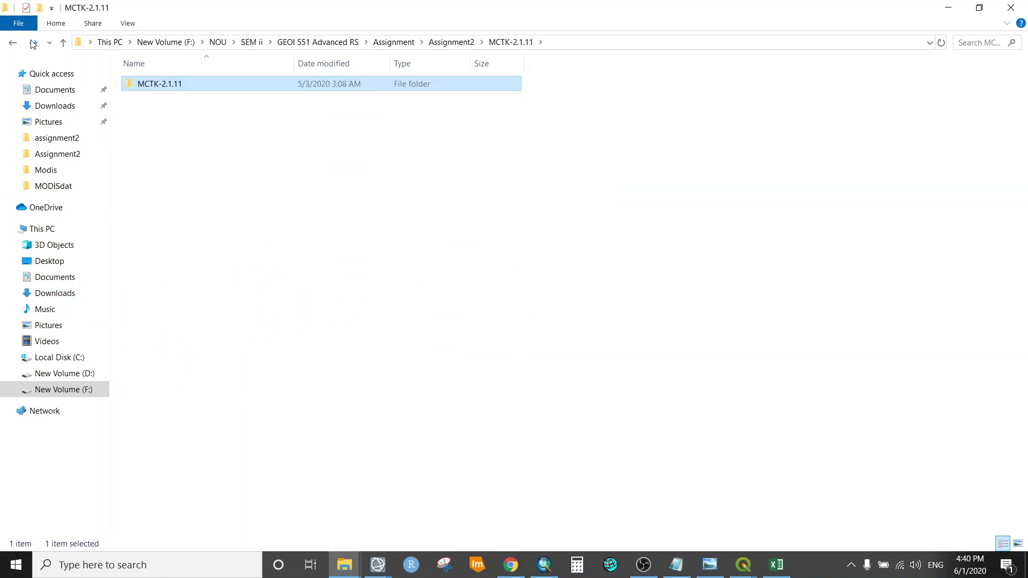
pyautogui.click(32, 42)
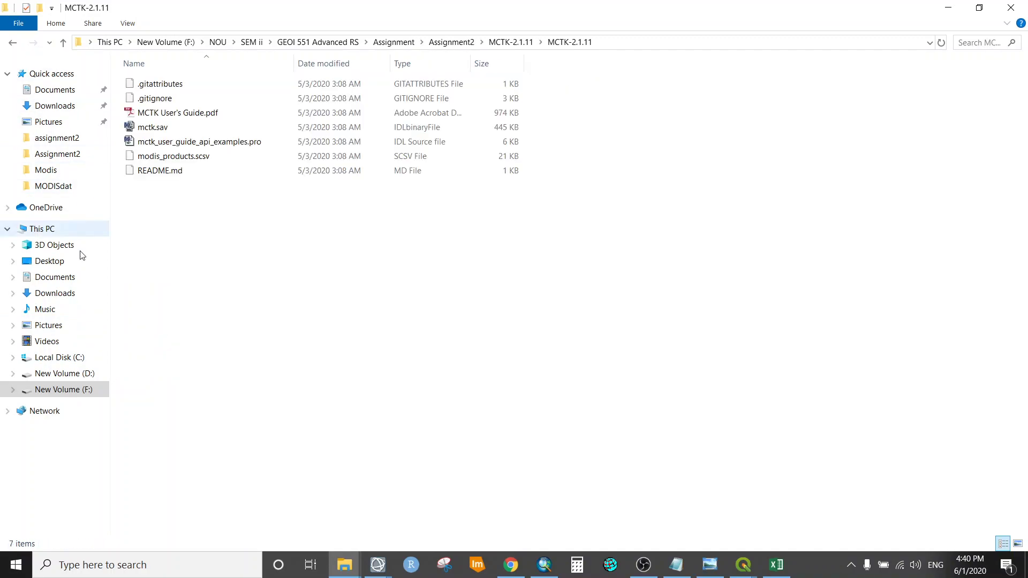
# Check the MCTK files in C:\Program Files\Exelis\ENVI53\extensions, and return to ENVI.
pyautogui.click(70, 357)
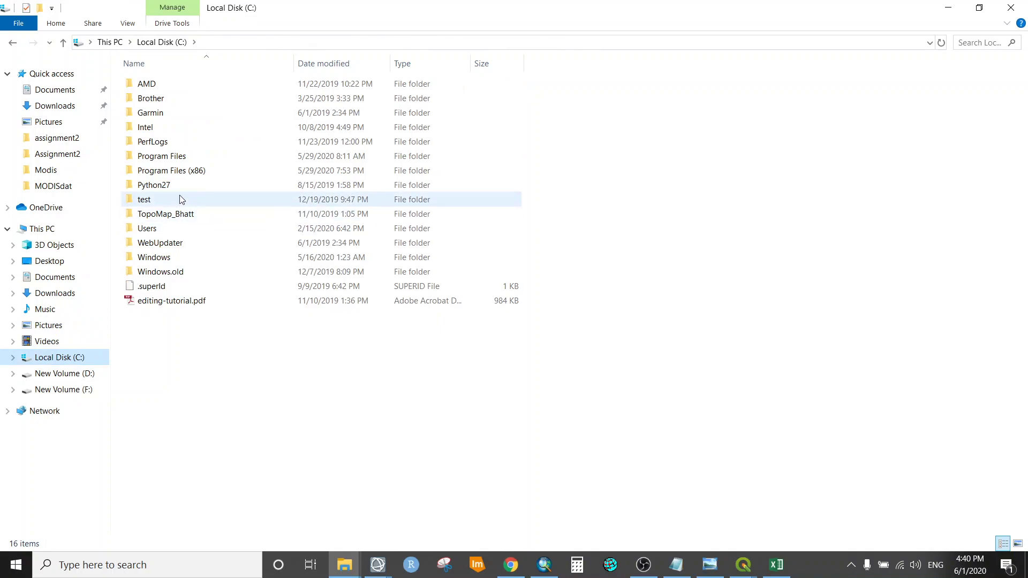
pyautogui.doubleClick(177, 156)
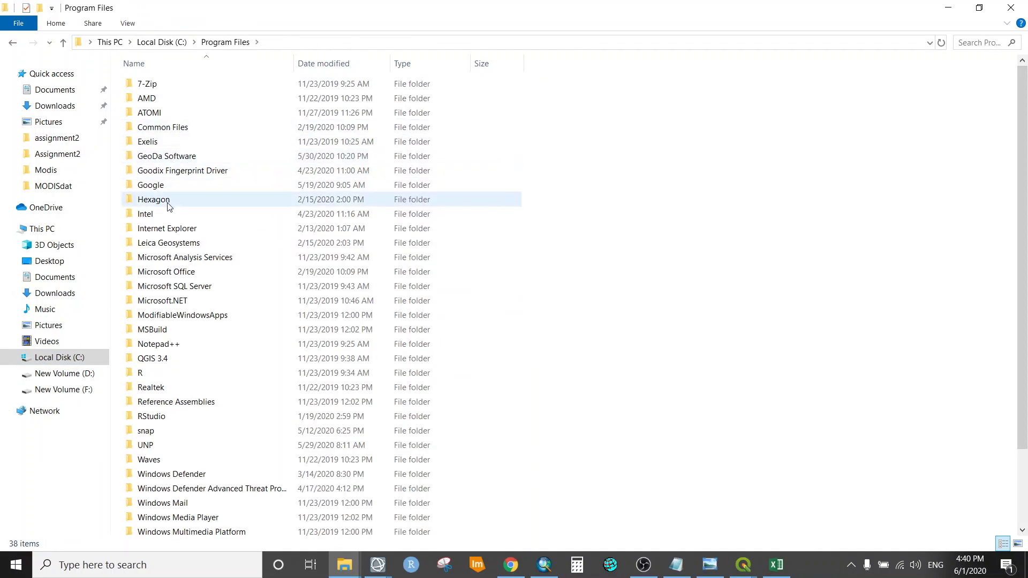
pyautogui.doubleClick(168, 140)
pyautogui.doubleClick(181, 83)
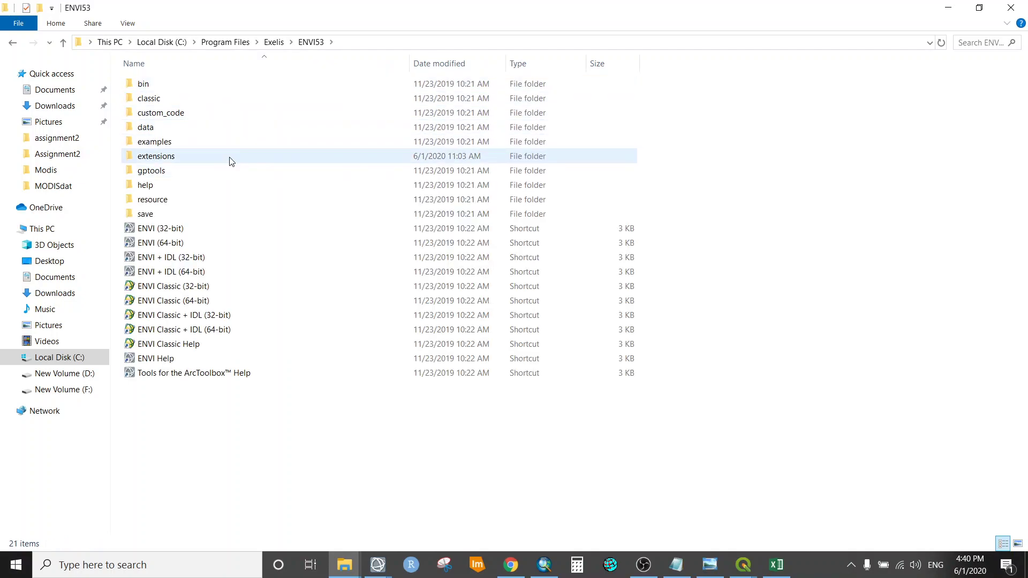
pyautogui.doubleClick(231, 158)
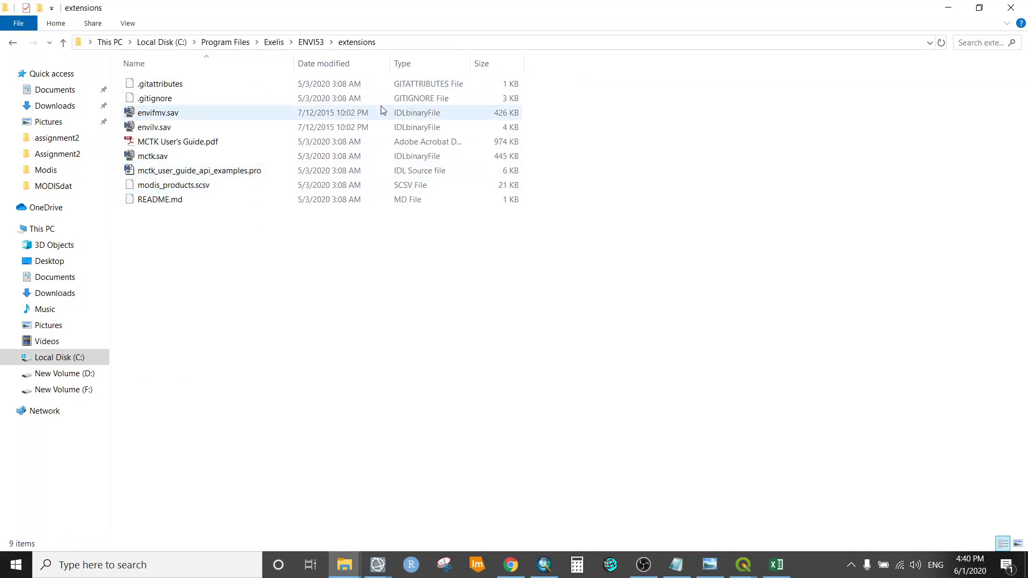
pyautogui.click(947, 8)
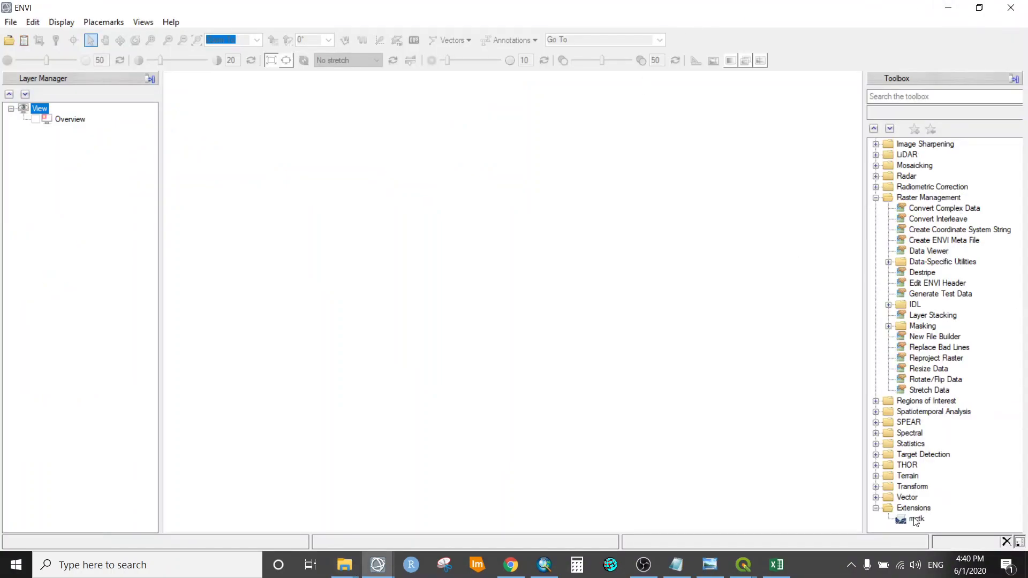
# Launch the mctk extension from the toolbox's Extensions folder and move its window toward the middle of the workspace.
pyautogui.click(876, 509)
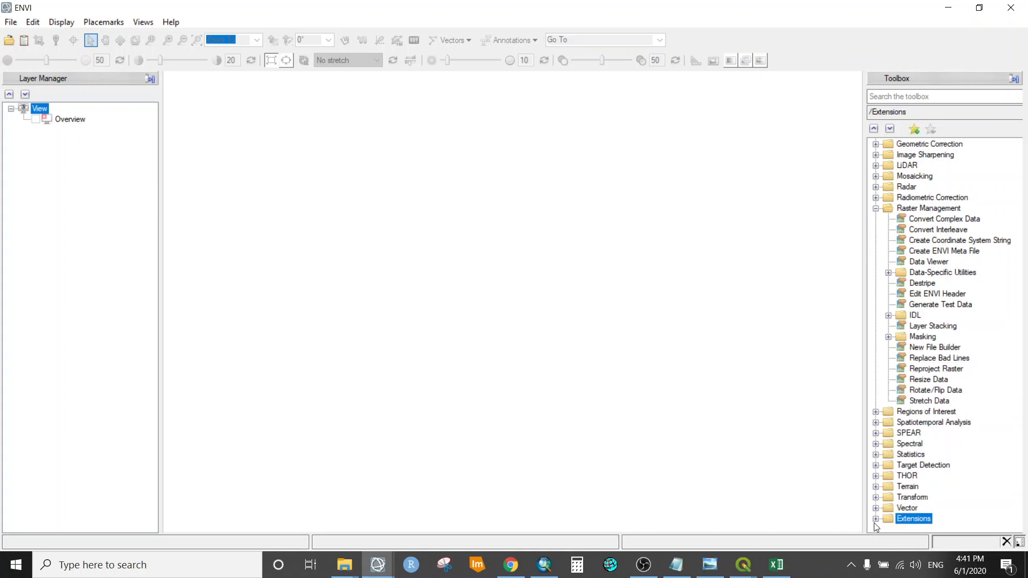
pyautogui.click(875, 519)
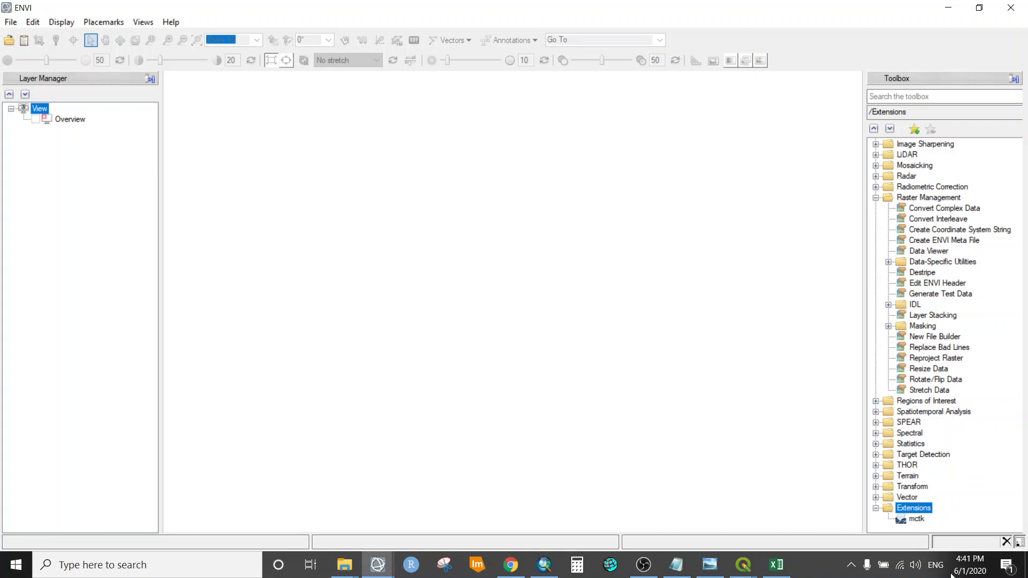
pyautogui.click(916, 519)
pyautogui.doubleClick(916, 518)
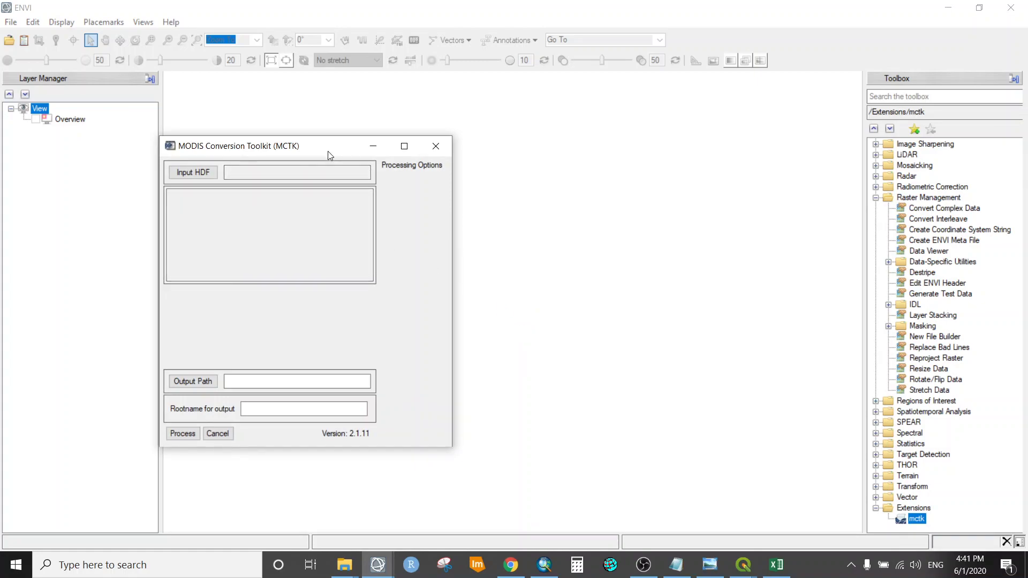
pyautogui.moveTo(306, 144); pyautogui.dragTo(463, 95)
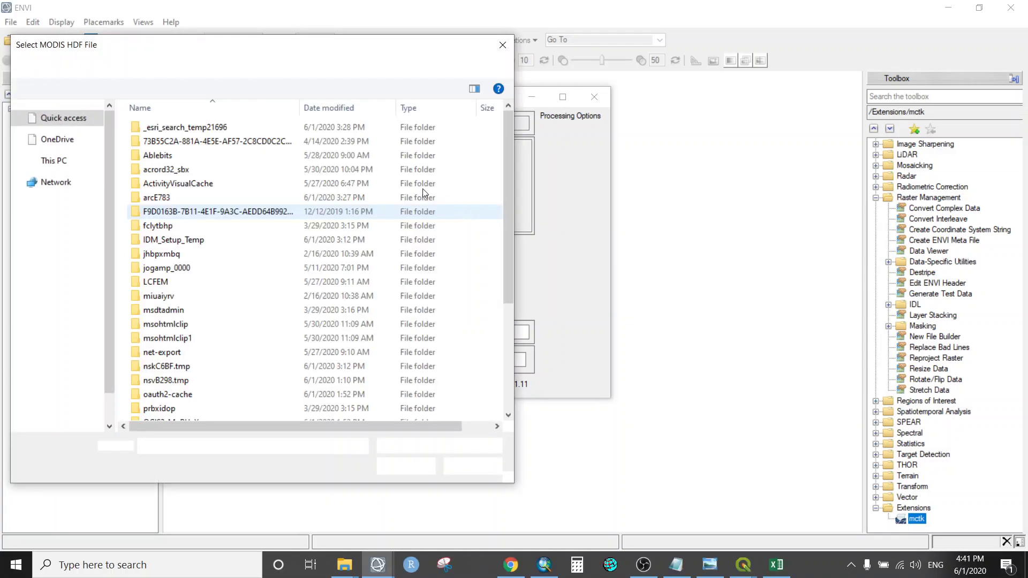
# Load MOD13Q1.A2019001.h25v06.006.2019024152613.hdf from the Modis folder as the MCTK input HDF.
pyautogui.moveTo(396, 56); pyautogui.dragTo(688, 31)
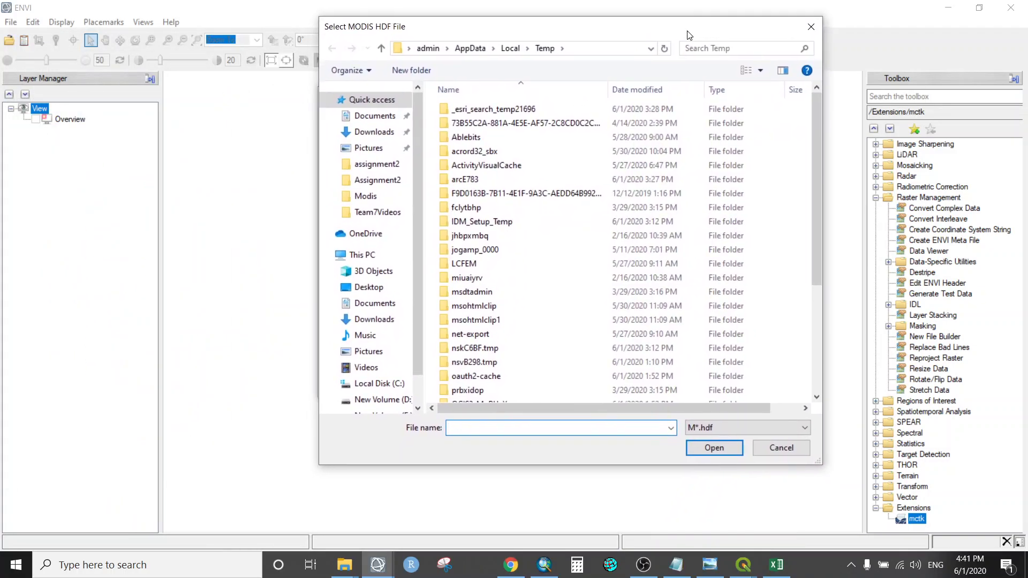
pyautogui.scroll(-4, 680, 234)
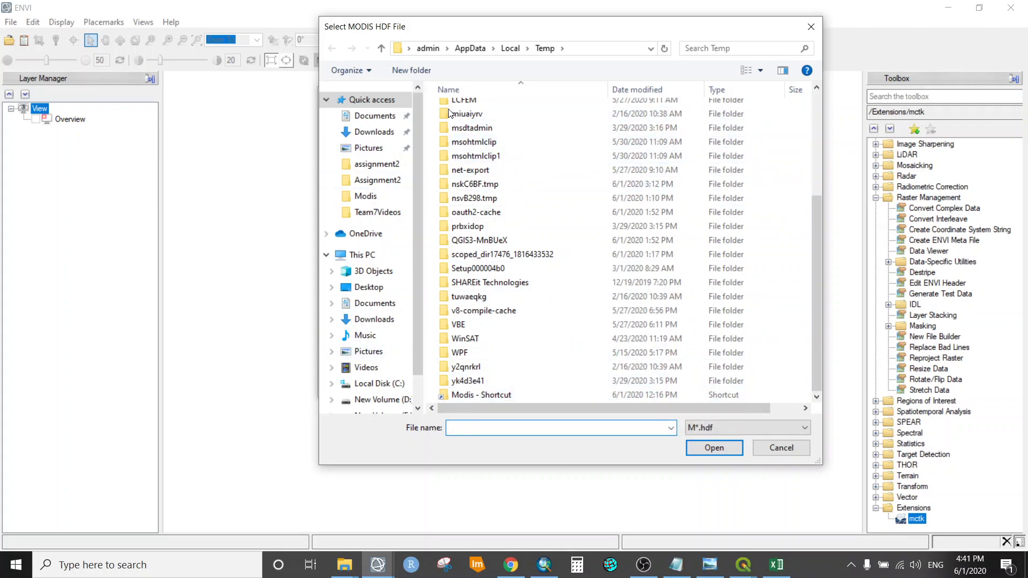
pyautogui.doubleClick(512, 394)
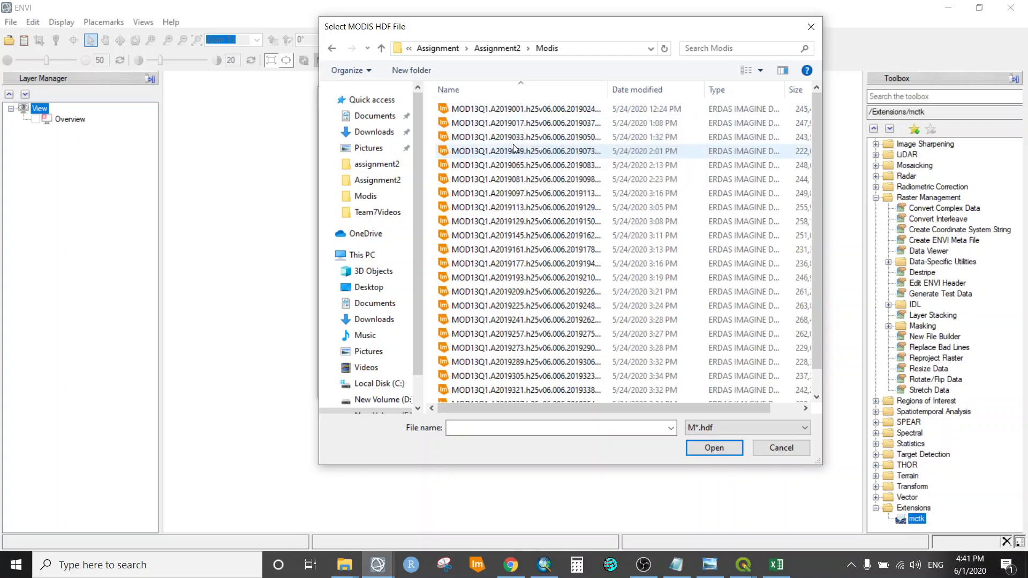
pyautogui.click(523, 109)
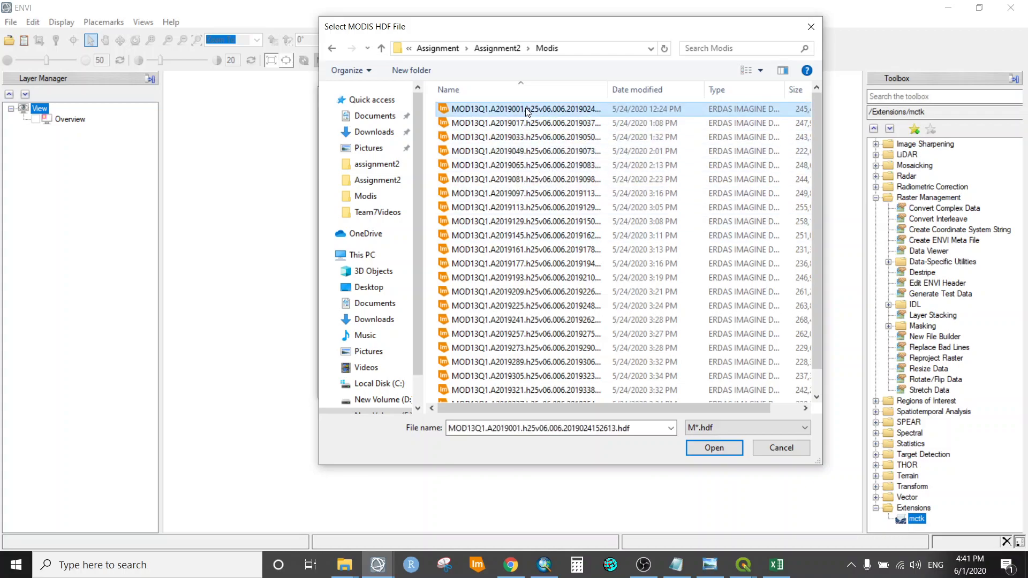
pyautogui.click(708, 453)
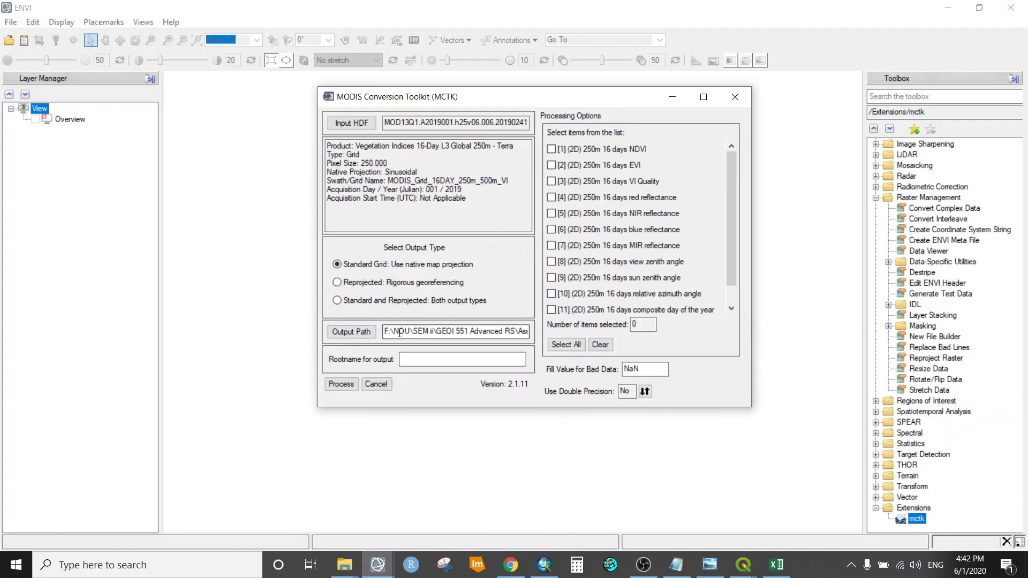
pyautogui.click(352, 334)
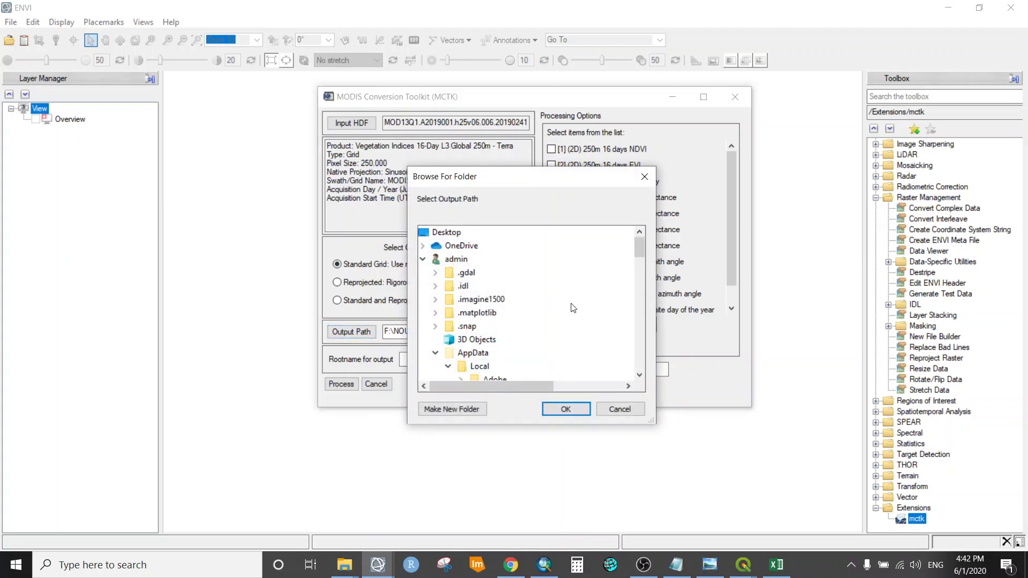
pyautogui.click(644, 177)
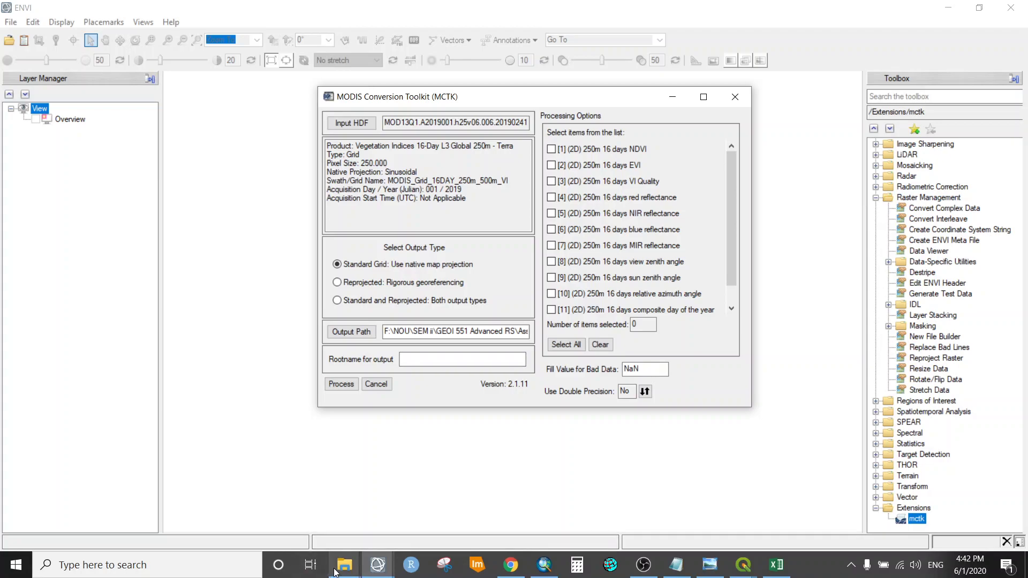
pyautogui.moveTo(340, 567)
pyautogui.click(303, 508)
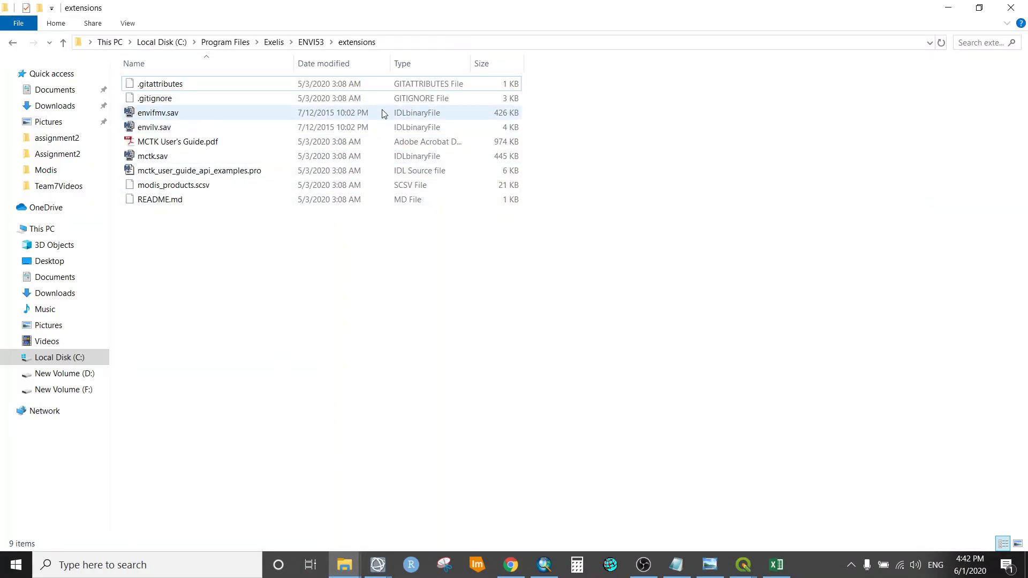
pyautogui.click(445, 42)
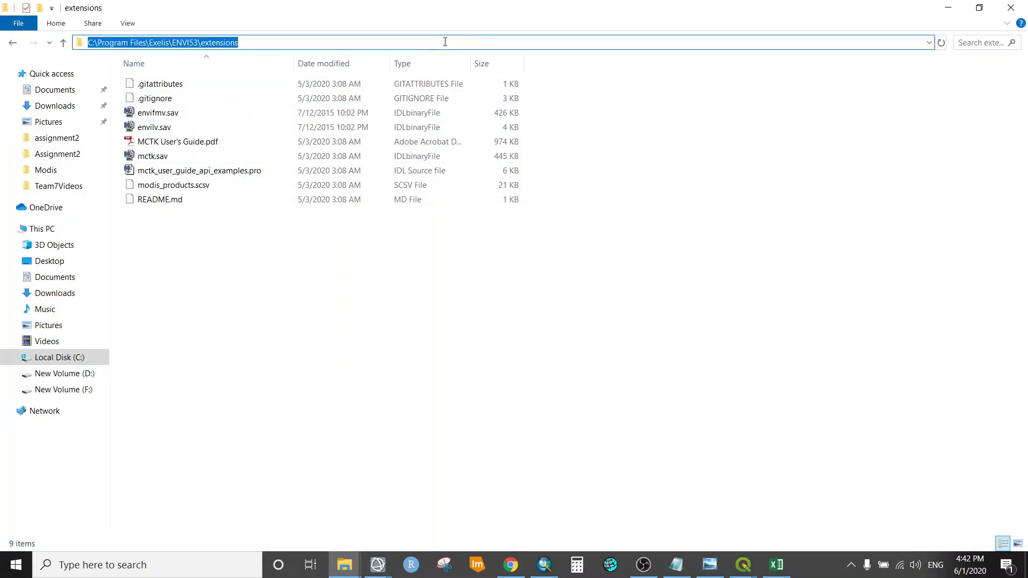
pyautogui.rightClick(292, 41)
pyautogui.click(351, 81)
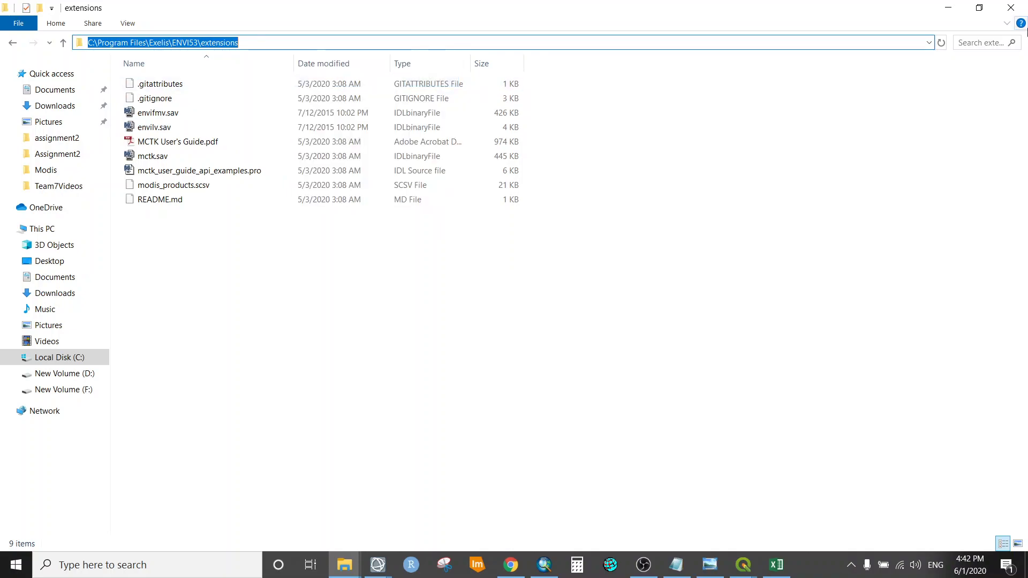
pyautogui.click(951, 7)
# Switch to the Assignment2 note, highlight the Output\MODISdat folder path, and return to MCTK to select its current output path.
pyautogui.click(676, 565)
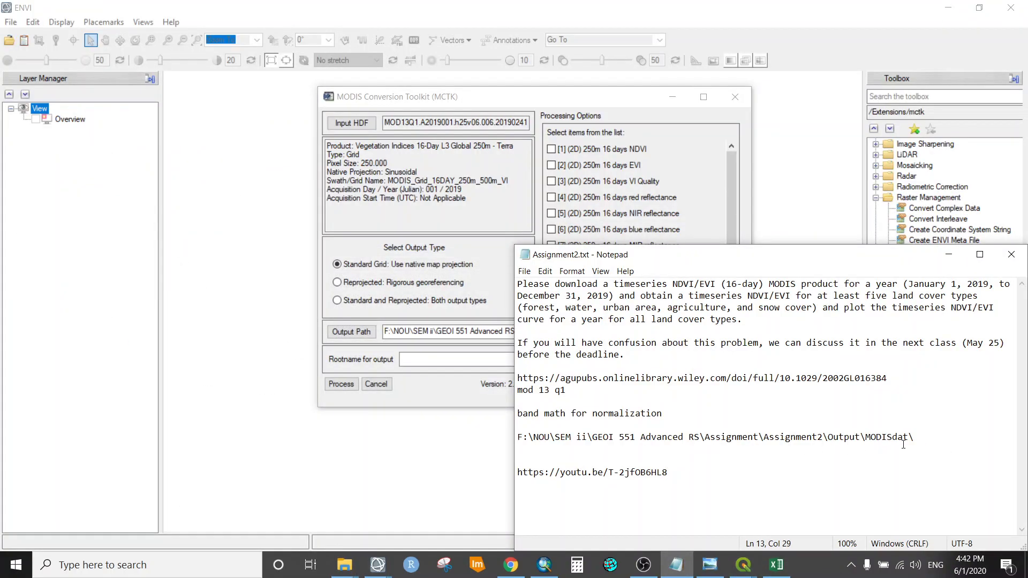
pyautogui.doubleClick(935, 440)
pyautogui.moveTo(936, 440); pyautogui.dragTo(518, 440)
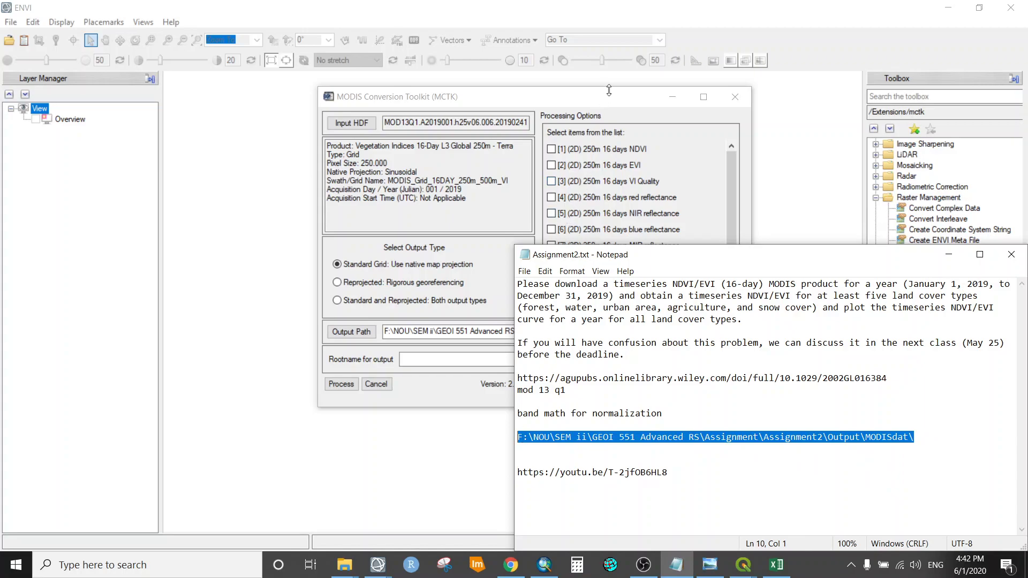
pyautogui.click(624, 104)
pyautogui.click(497, 332)
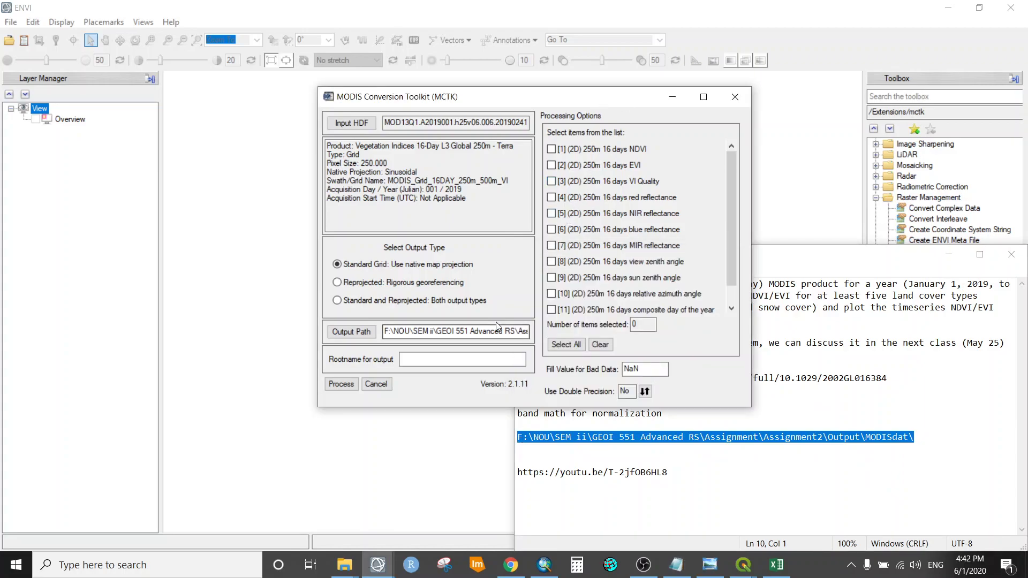
pyautogui.hotkey('ctrl', 'a')
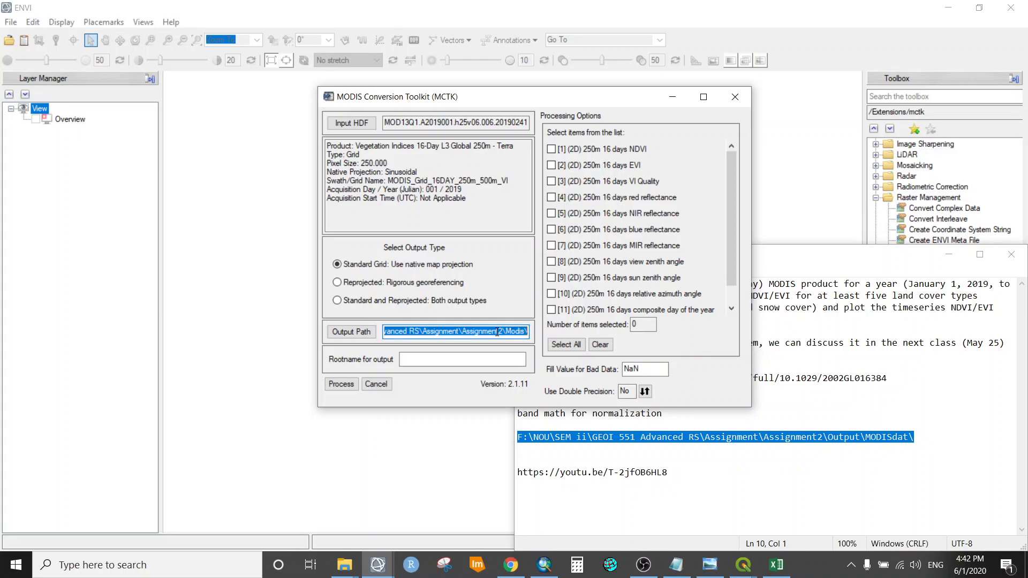
pyautogui.click(490, 362)
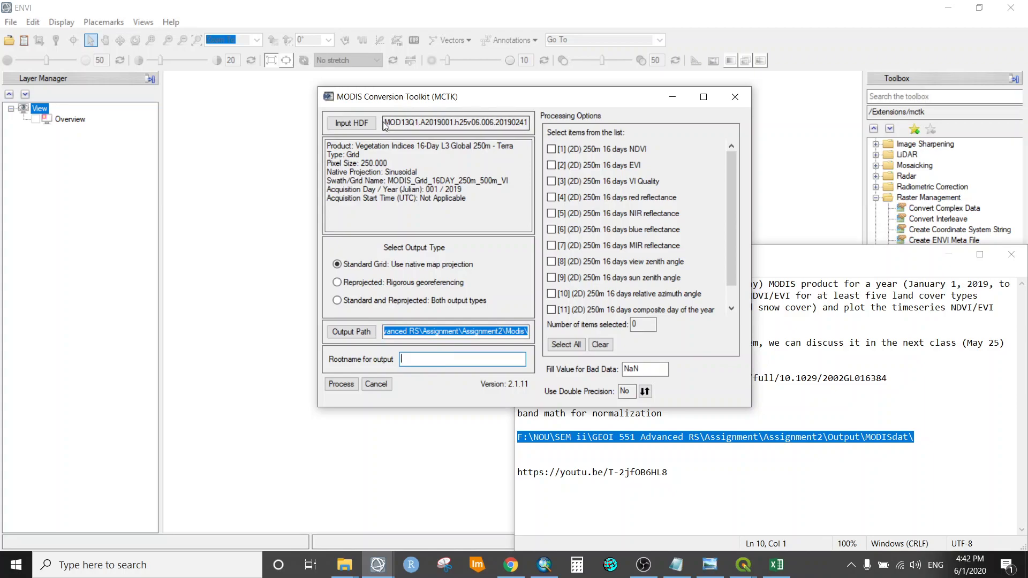
# Copy MOD13Q1.A2019001 from the input HDF name into the output rootname, and include the 250m 16 days NDVI item for processing.
pyautogui.click(455, 122)
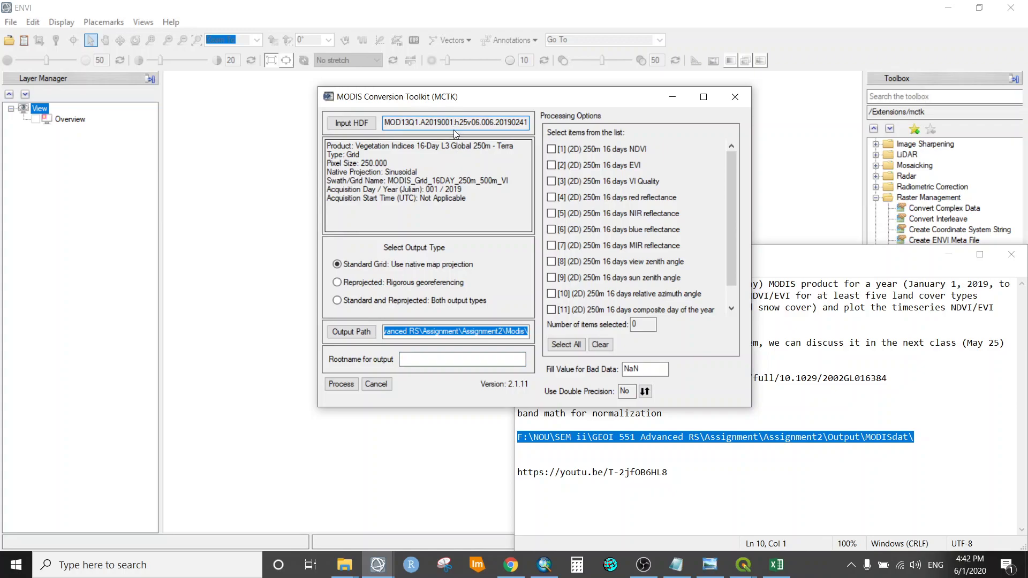
pyautogui.moveTo(454, 129); pyautogui.dragTo(357, 128)
pyautogui.hotkey('ctrl', 'c')
pyautogui.click(458, 360)
pyautogui.hotkey('ctrl', 'v')
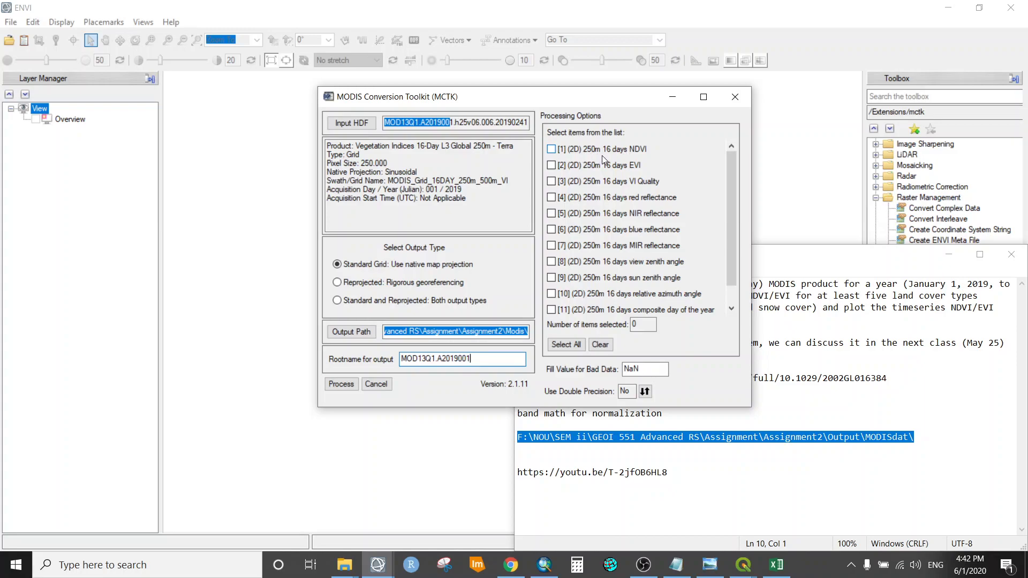
pyautogui.click(551, 150)
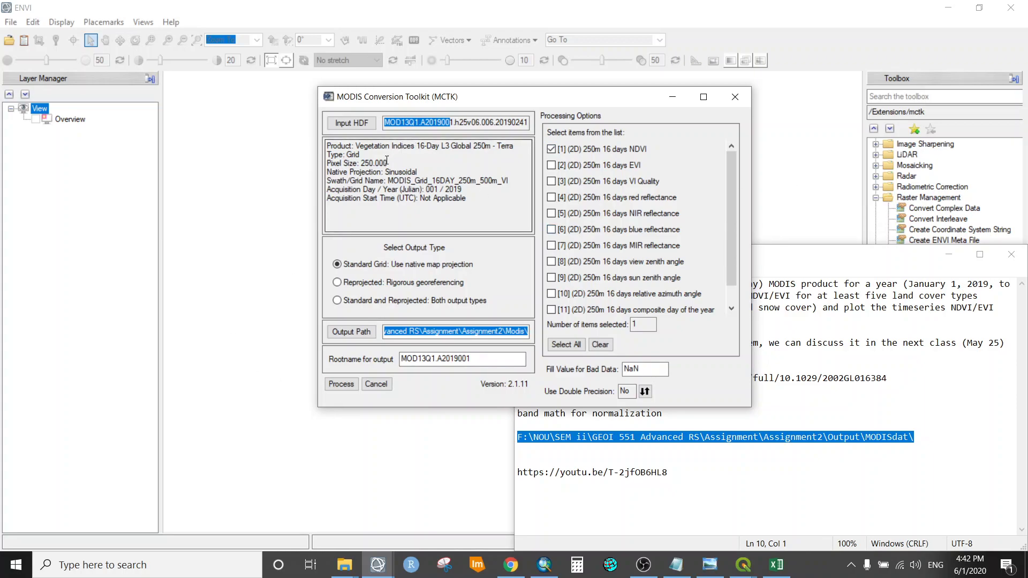
# Reload the MOD13Q1.A2019001 HDF file from the Modis folder as the MCTK input.
pyautogui.click(361, 124)
pyautogui.scroll(-4, 469, 259)
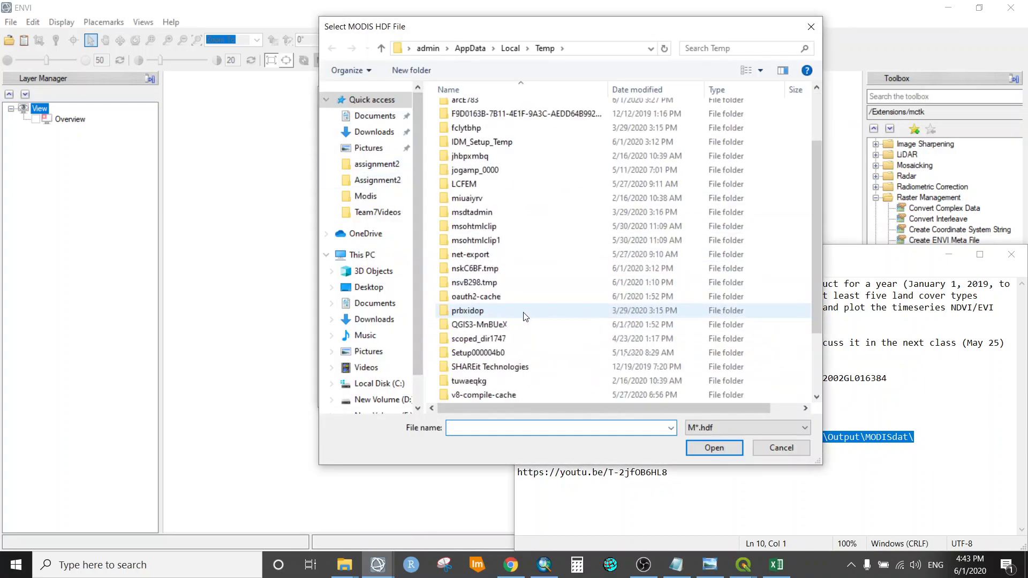
pyautogui.doubleClick(492, 396)
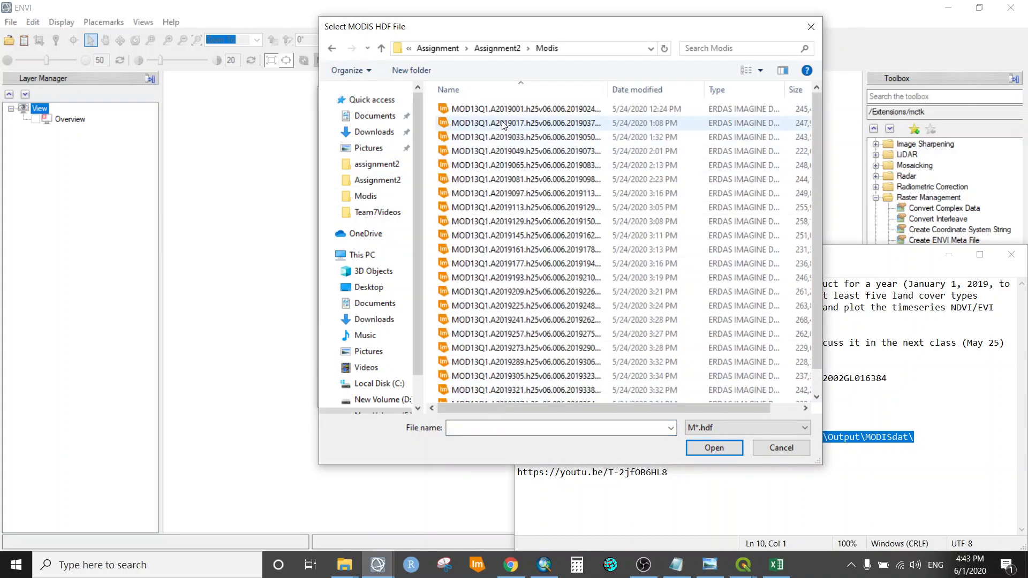
pyautogui.doubleClick(738, 108)
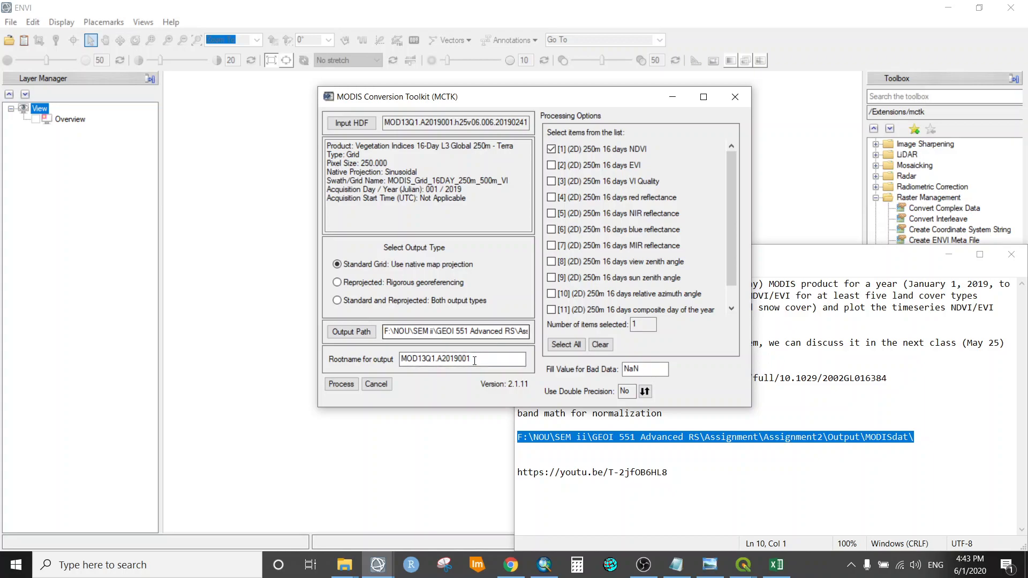
# Close MCTK without processing, and move the Assignment2 note aside and minimize it to clear the ENVI workspace.
pyautogui.click(735, 98)
pyautogui.moveTo(756, 265); pyautogui.dragTo(549, 194)
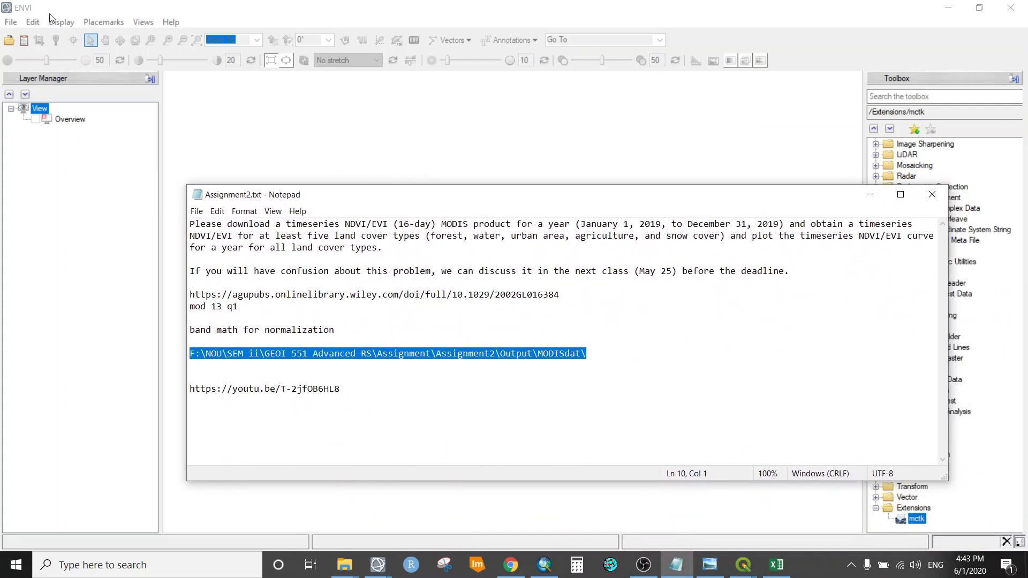
pyautogui.moveTo(720, 199); pyautogui.dragTo(626, 155)
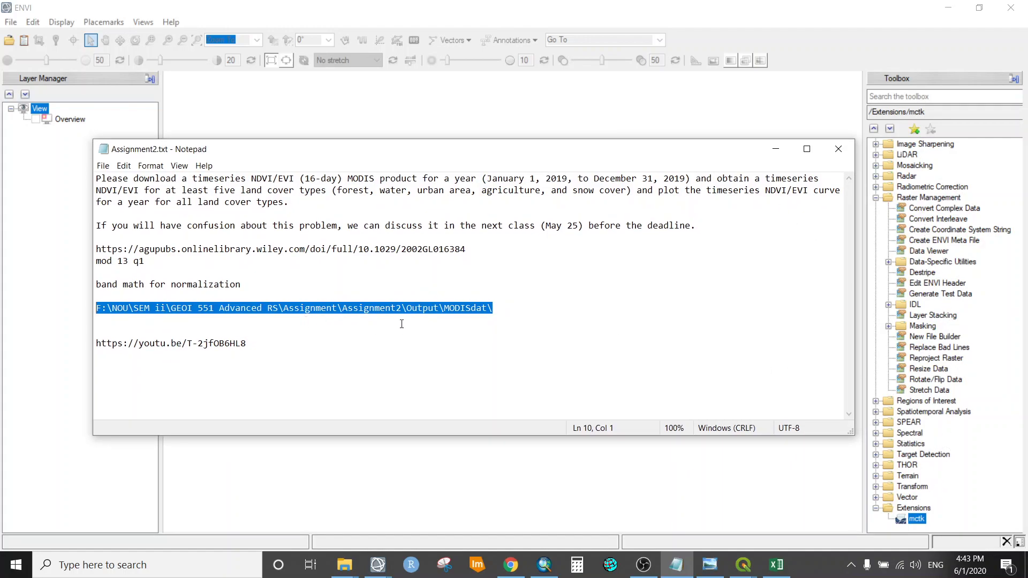
pyautogui.click(777, 151)
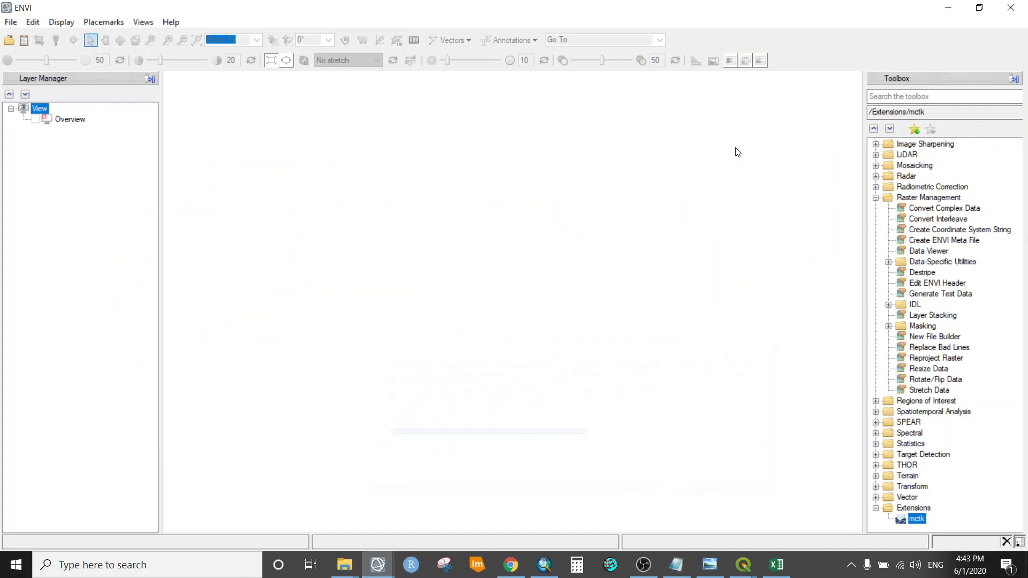
# Start opening a file and browse to the MODISdat folder under Assignment2\Output to look through its converted files.
pyautogui.click(7, 42)
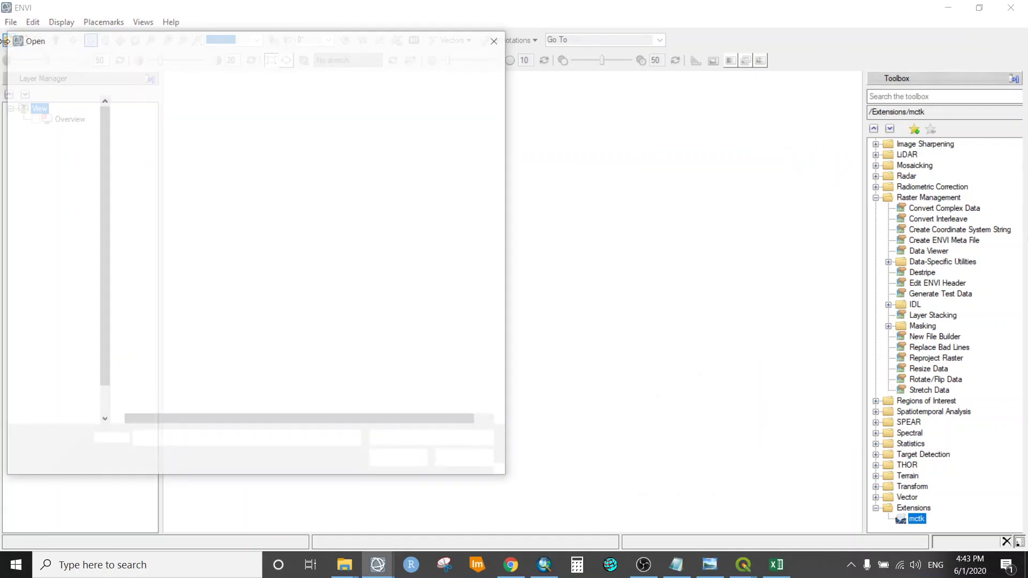
pyautogui.moveTo(185, 45); pyautogui.dragTo(405, 86)
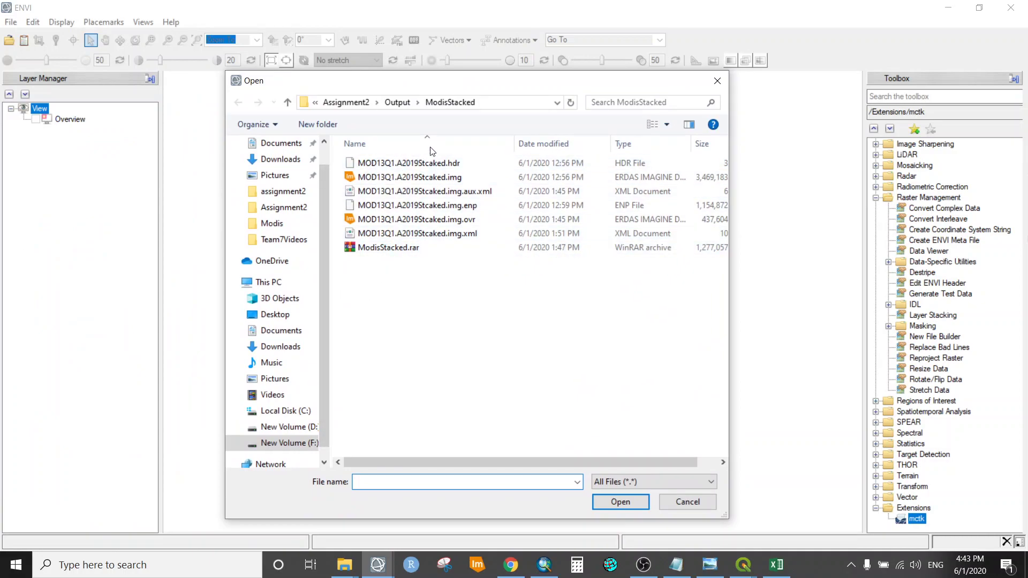
pyautogui.click(348, 102)
pyautogui.doubleClick(390, 189)
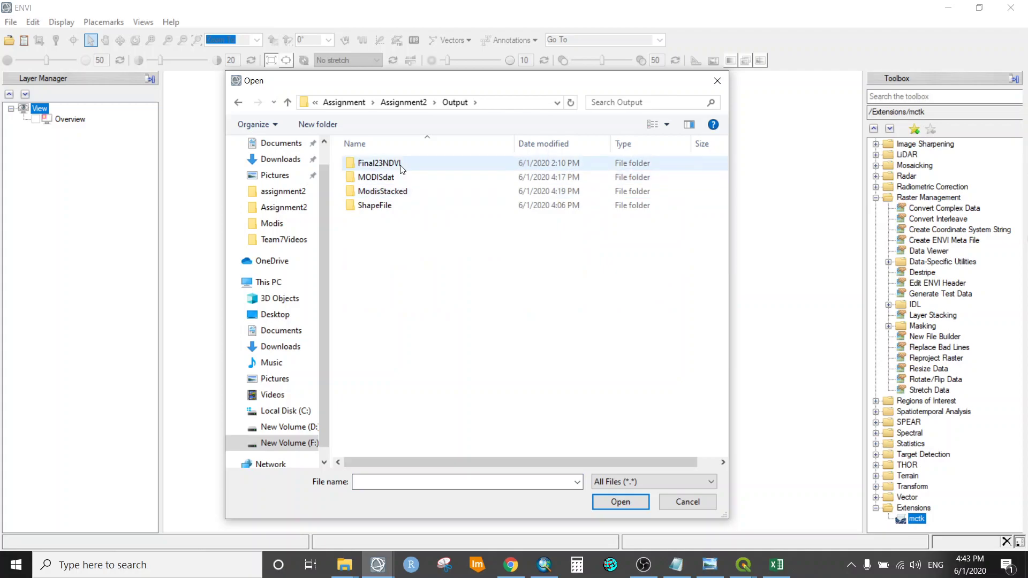
pyautogui.doubleClick(402, 177)
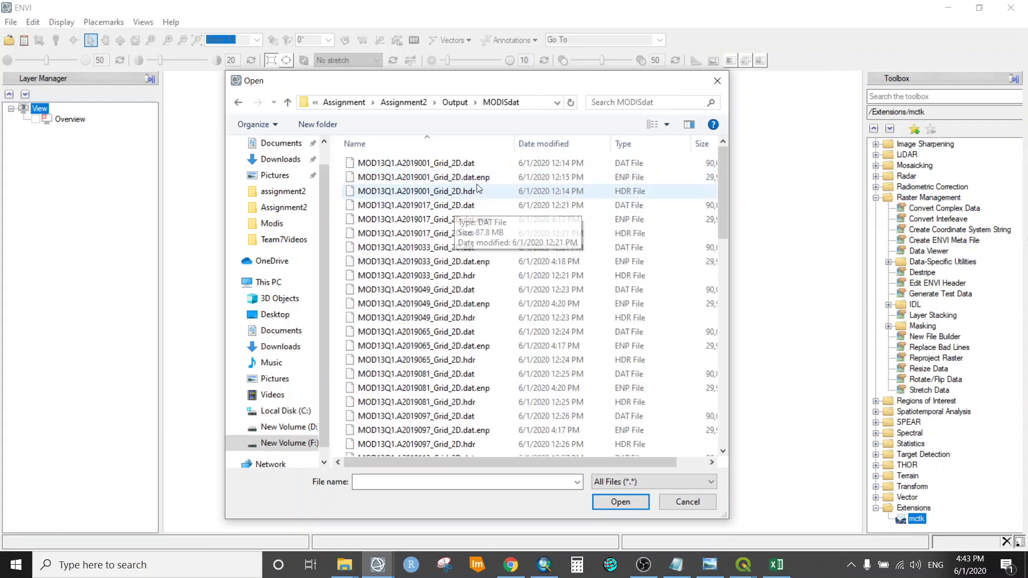
pyautogui.scroll(-5, 519, 214)
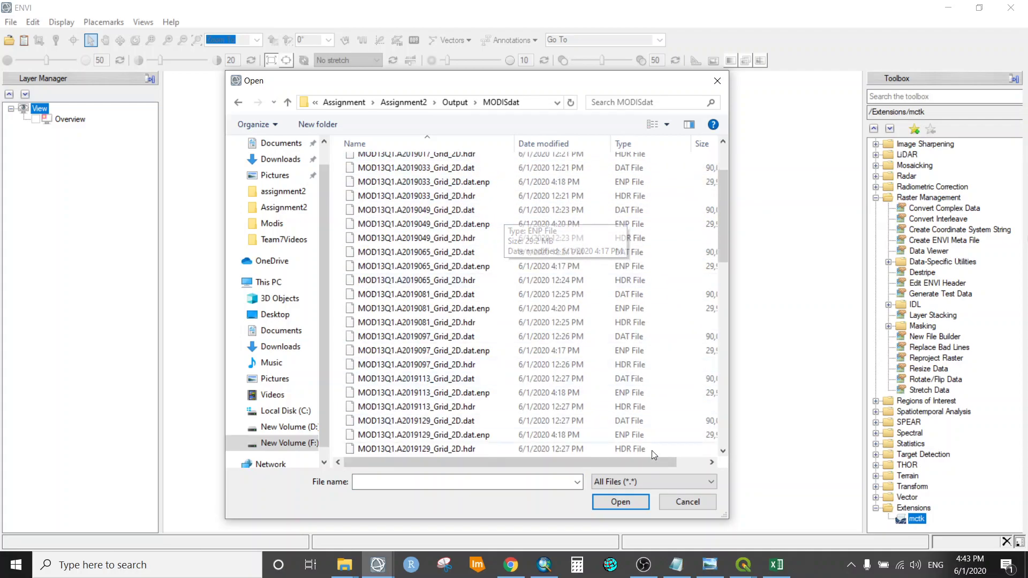
pyautogui.scroll(-3, 501, 402)
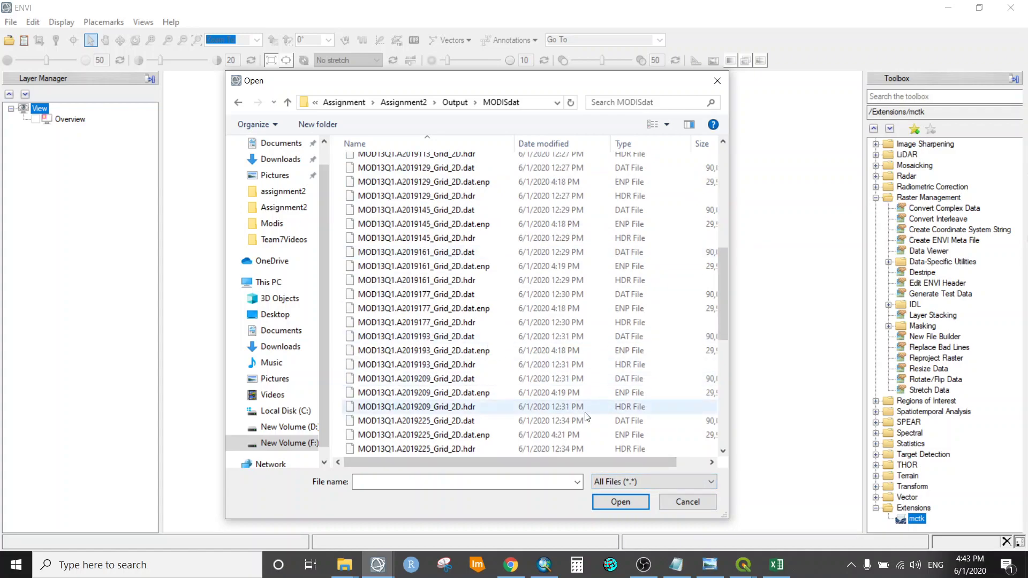
# Filter the files to ENVI Raster (*.dat; *.img) and open all MOD13Q1 Grid_2D.dat files from A2019001 to A2019353.
pyautogui.click(687, 479)
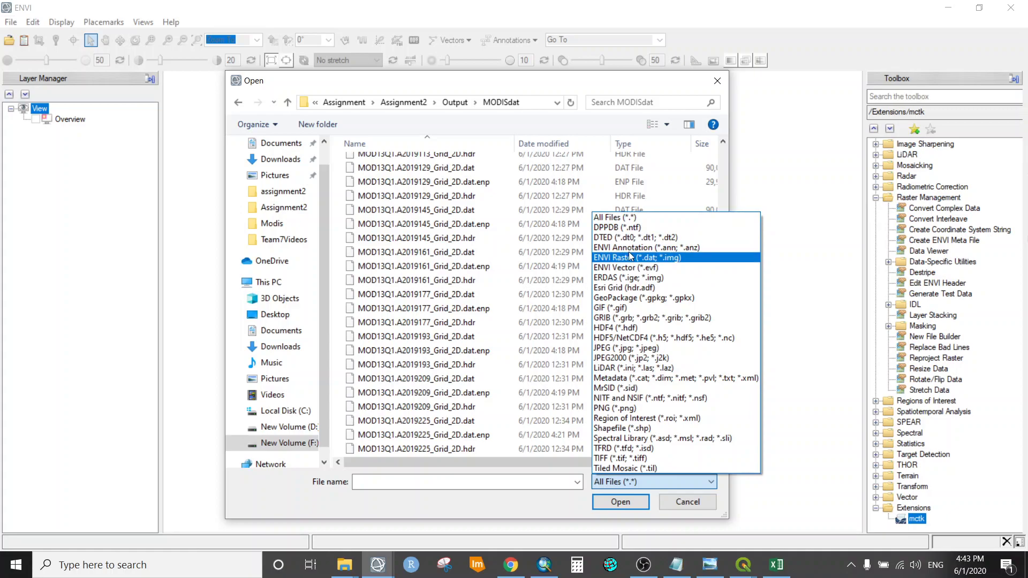
pyautogui.click(677, 258)
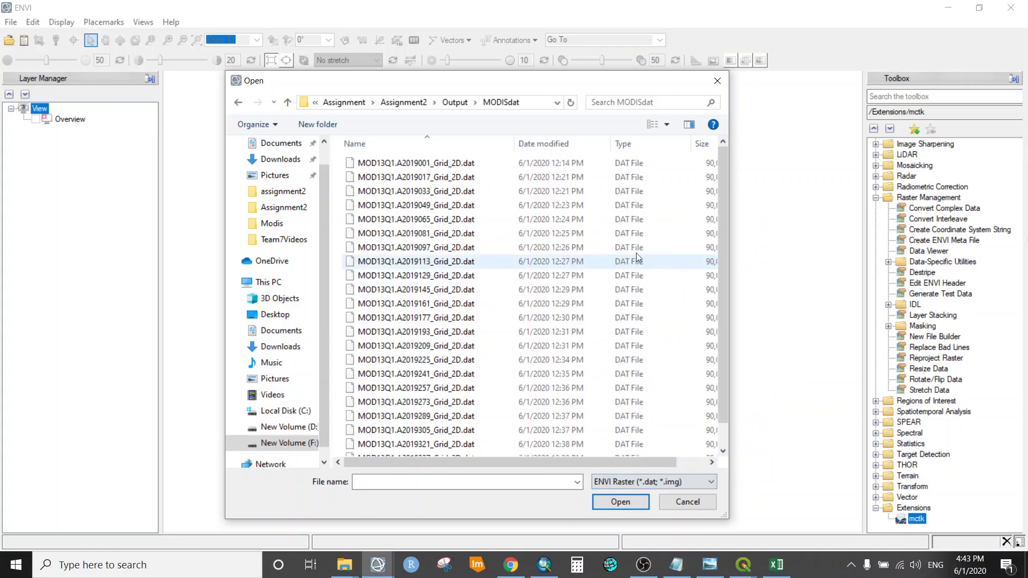
pyautogui.click(476, 164)
pyautogui.scroll(-1, 461, 407)
pyautogui.keyDown('shift'); pyautogui.click(460, 448); pyautogui.keyUp('shift')
pyautogui.click(620, 502)
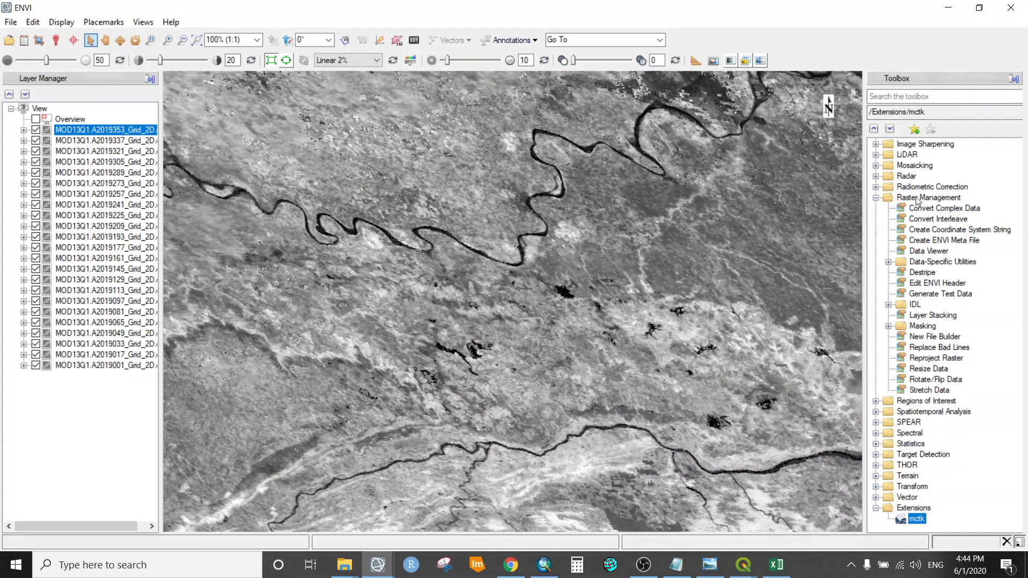
# Start Layer Stacking and import all MOD13Q1 Grid_2D.dat files from A2019001 to A2019353 with the full scene.
pyautogui.doubleClick(937, 318)
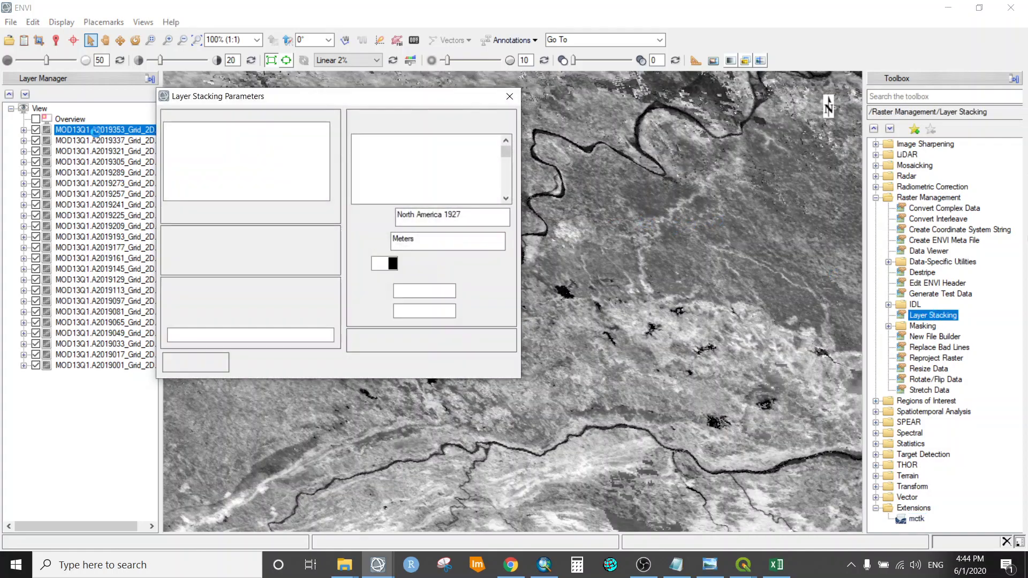
pyautogui.moveTo(332, 100); pyautogui.dragTo(442, 113)
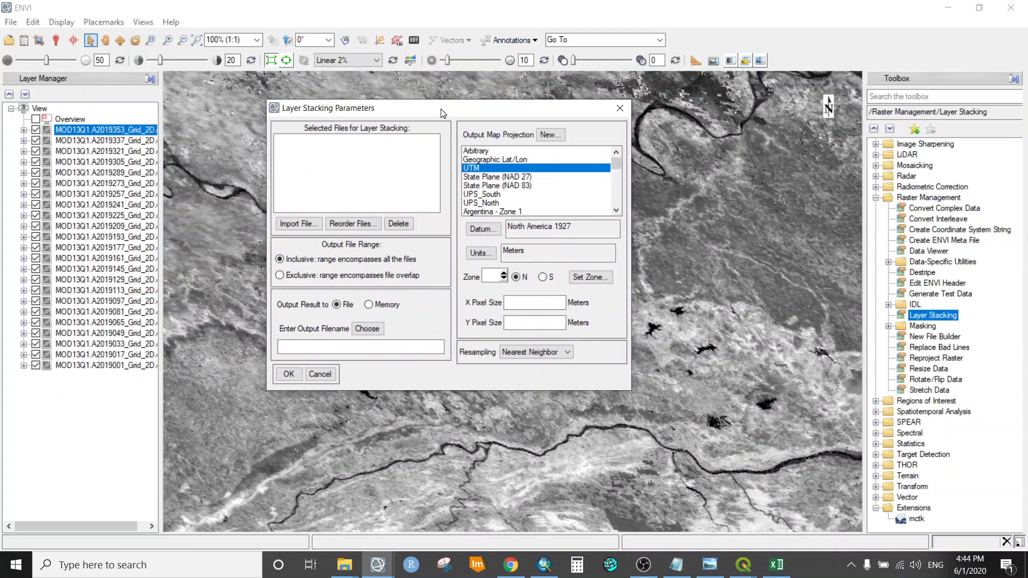
pyautogui.click(298, 223)
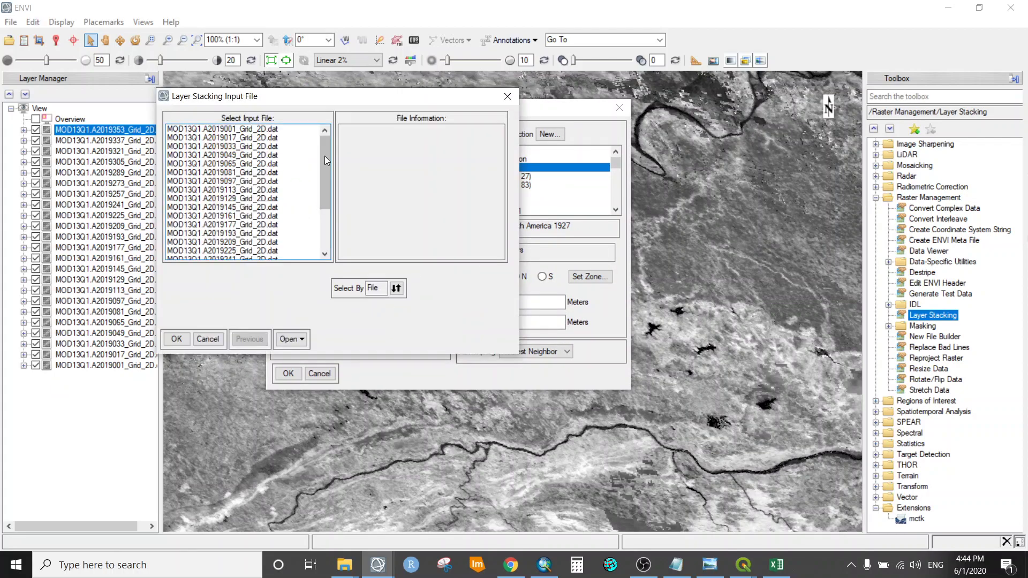
pyautogui.click(269, 131)
pyautogui.moveTo(324, 200); pyautogui.dragTo(326, 240)
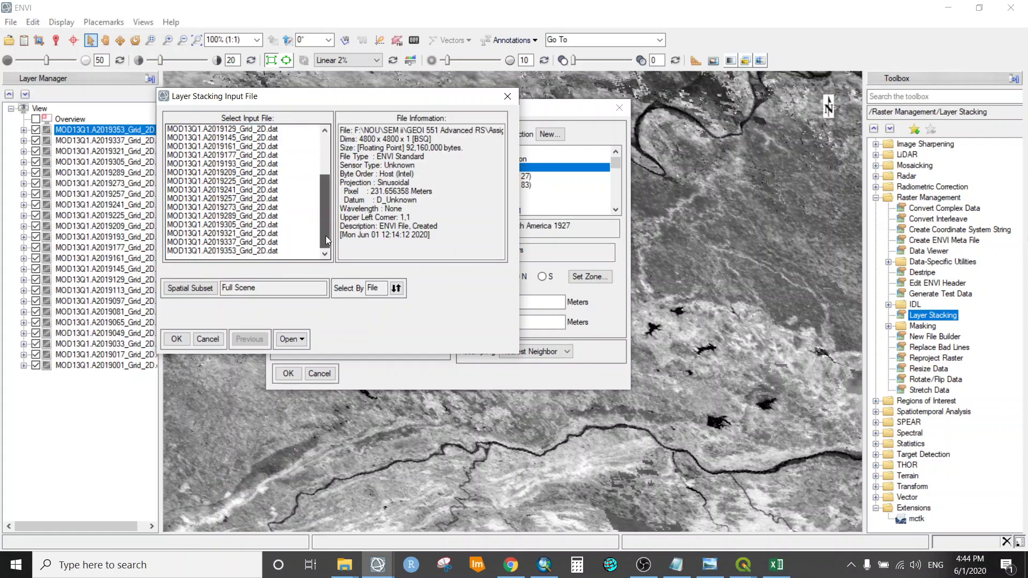
pyautogui.keyDown('shift'); pyautogui.click(256, 251); pyautogui.keyUp('shift')
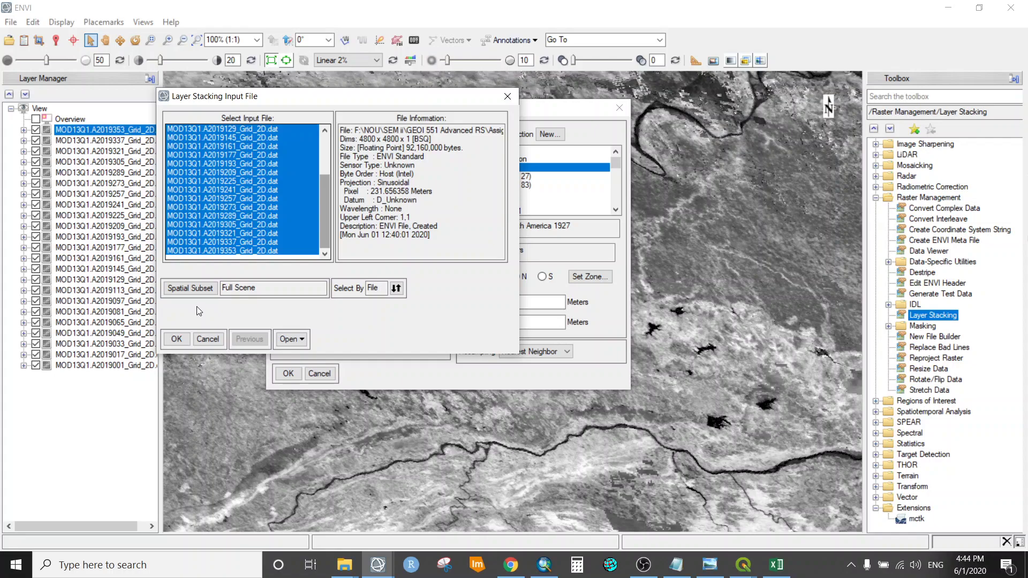
pyautogui.click(176, 339)
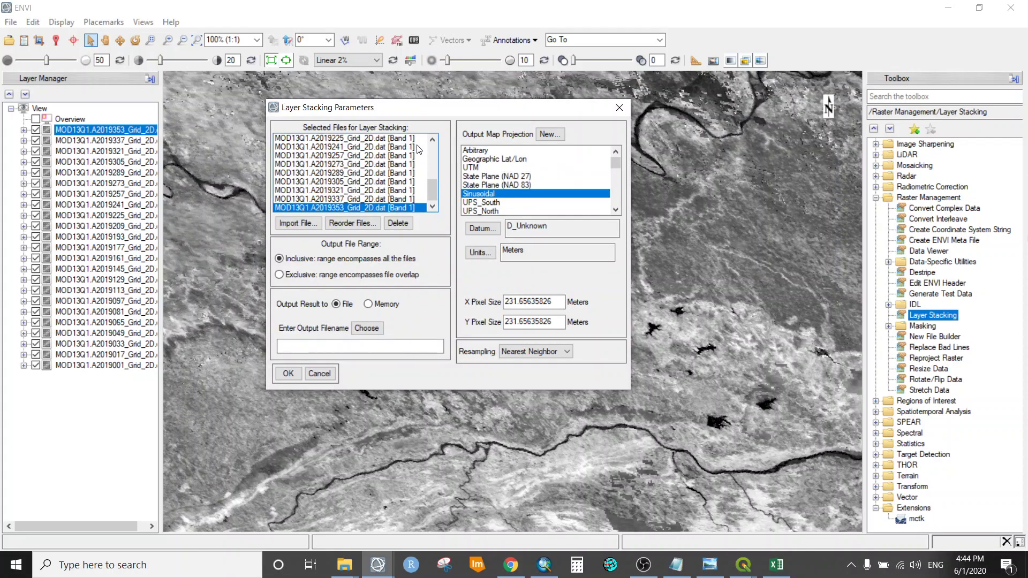
# Set the layer stack's output projection to UTM with the WGS-84 datum and zone 44 N.
pyautogui.click(474, 168)
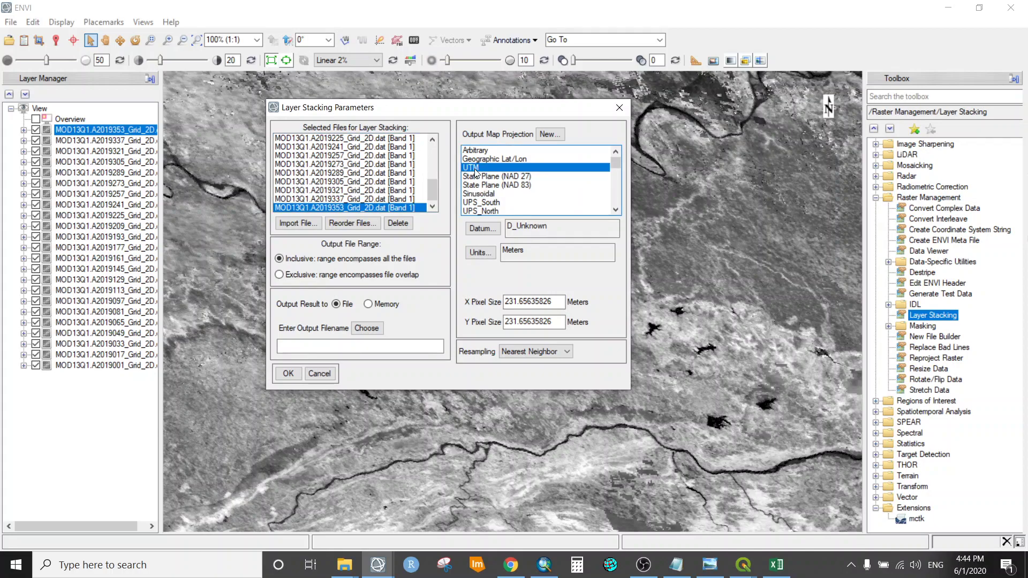
pyautogui.click(480, 228)
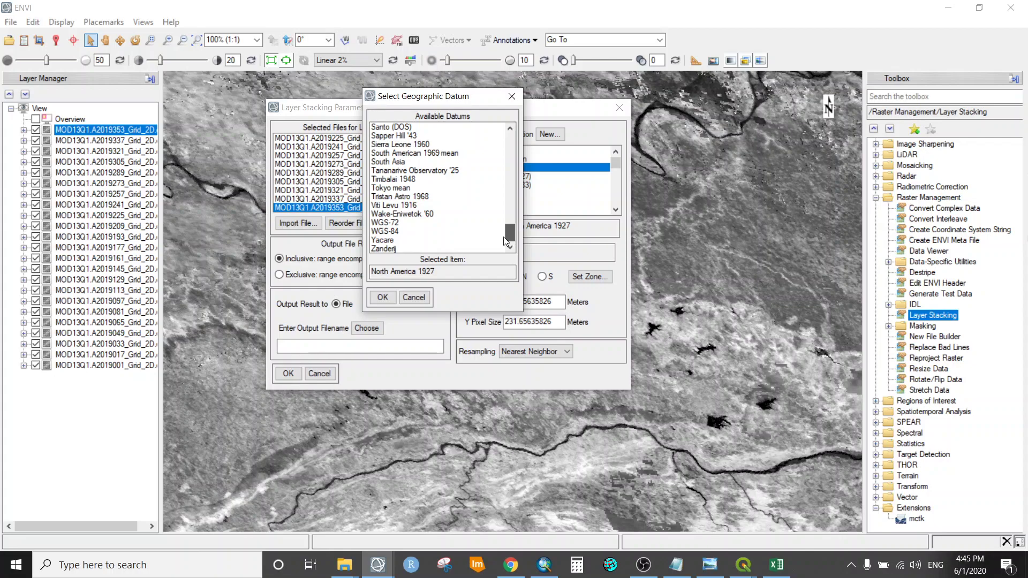
pyautogui.doubleClick(495, 230)
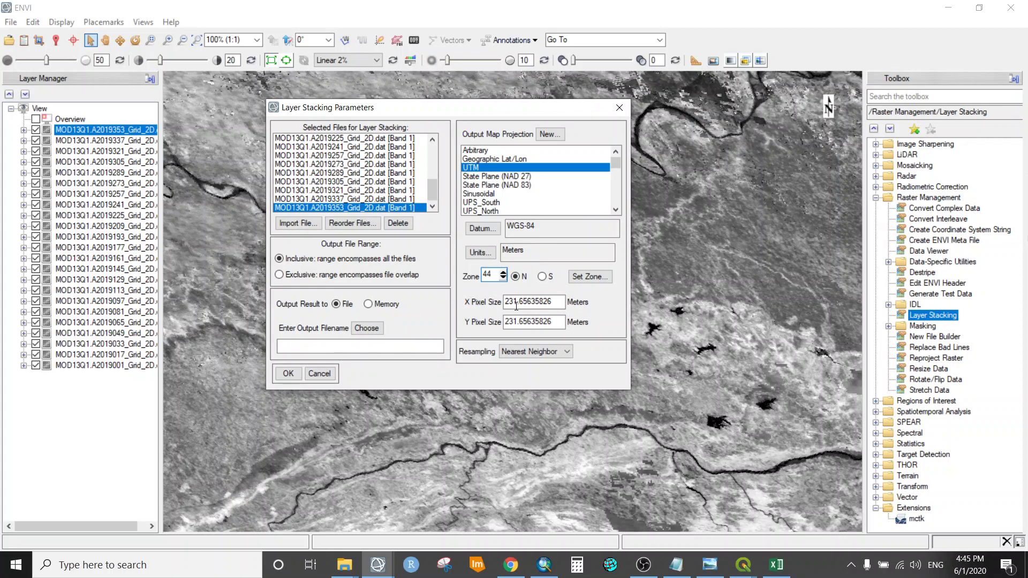
pyautogui.click(366, 328)
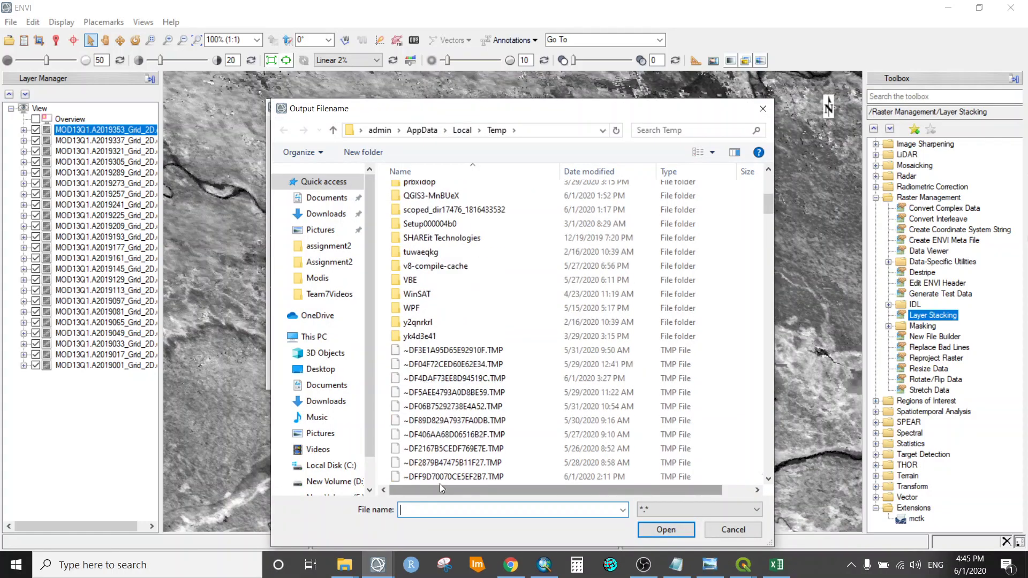
pyautogui.scroll(-10, 439, 481)
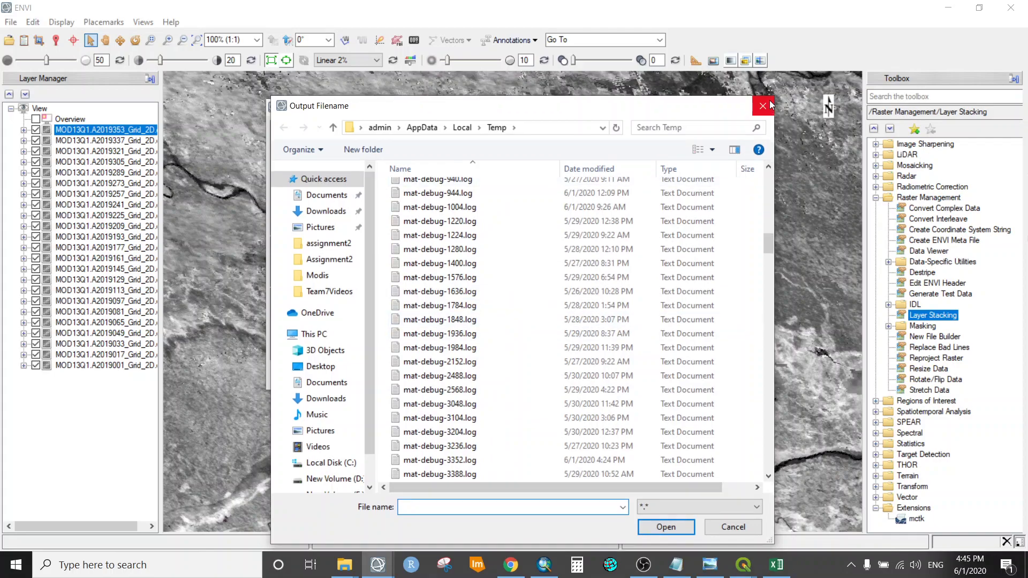
pyautogui.press('Escape')
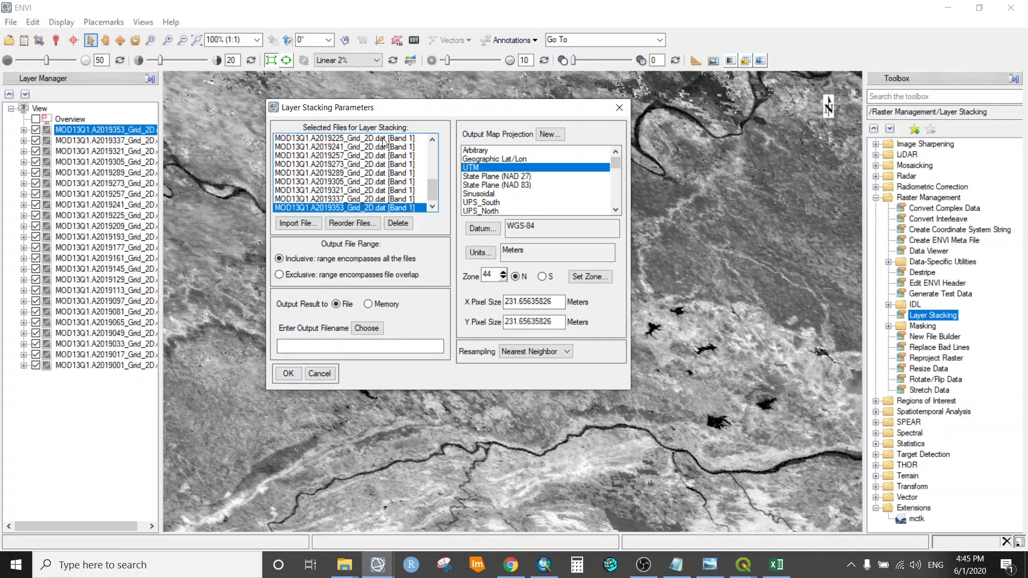
# Review the full list of files from A2019001 to A2019353 selected for layer stacking and close the dialog without running it.
pyautogui.moveTo(433, 194); pyautogui.dragTo(429, 143)
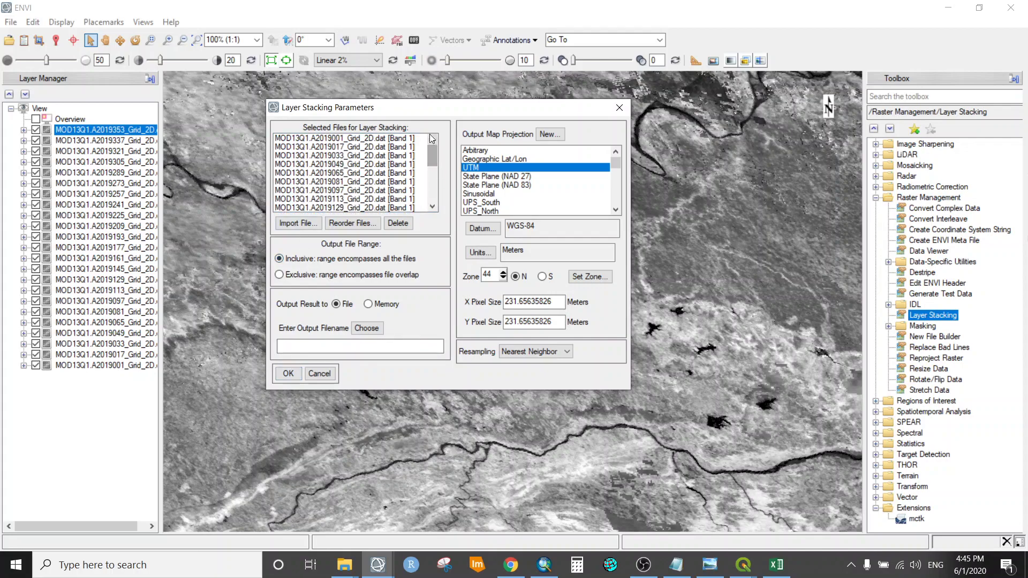
pyautogui.click(388, 138)
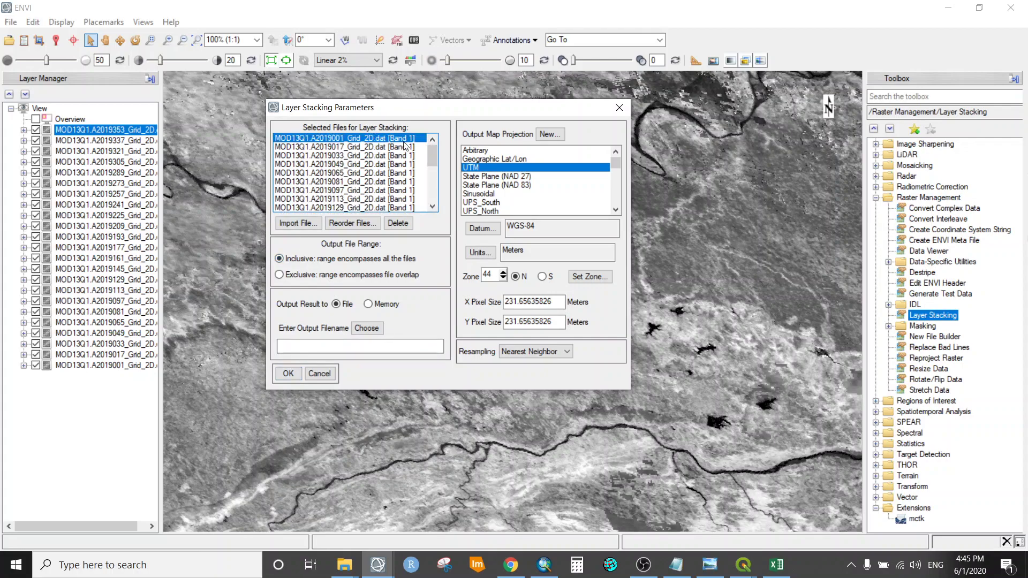
pyautogui.moveTo(433, 151); pyautogui.dragTo(433, 211)
pyautogui.keyDown('shift'); pyautogui.click(405, 207); pyautogui.keyUp('shift')
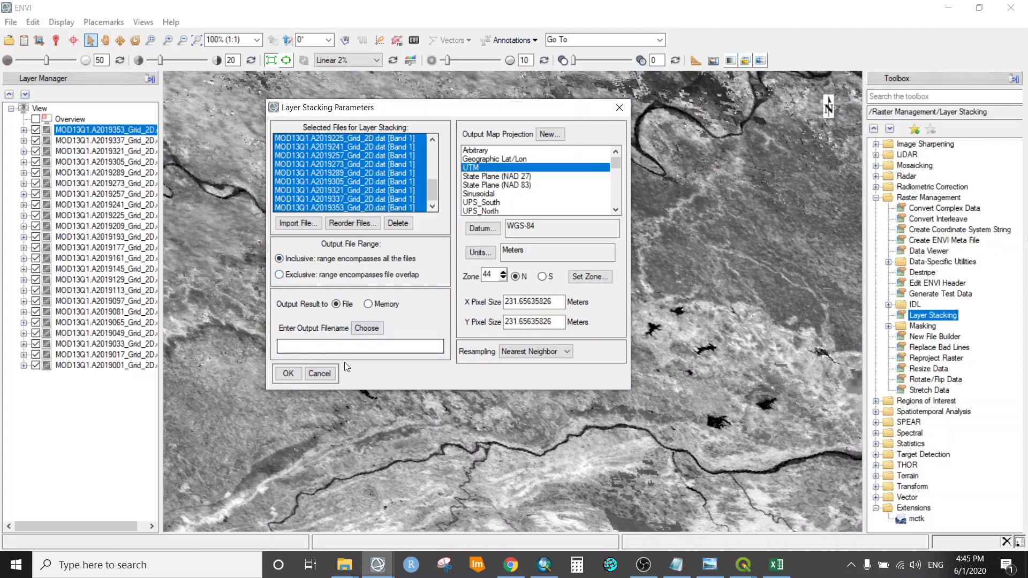
pyautogui.click(619, 105)
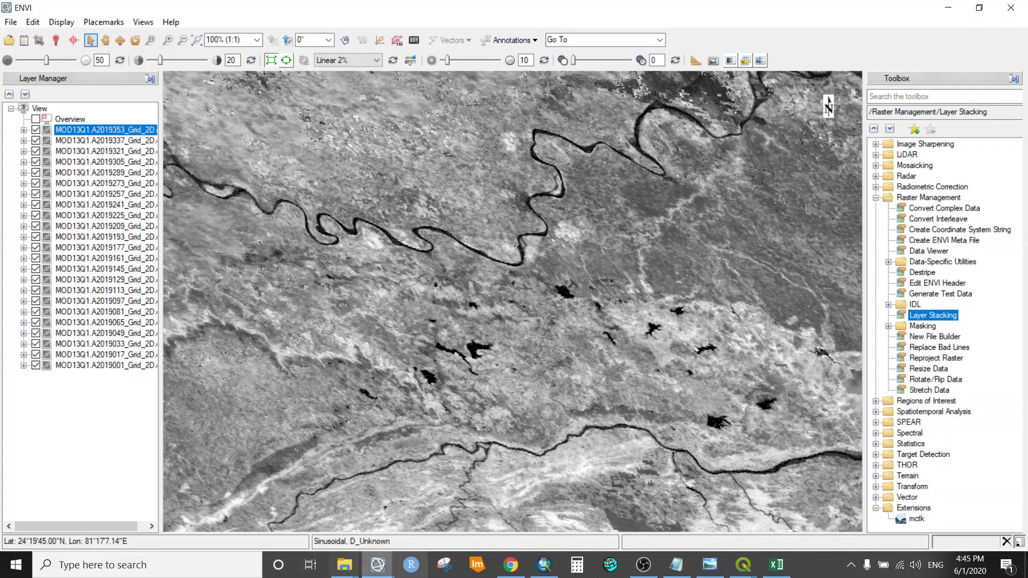
# Switch to the QGIS project and hide the Sampled Points, SamplePoints and MOD13Q1.A2019Stcaked layers.
pyautogui.moveTo(743, 565)
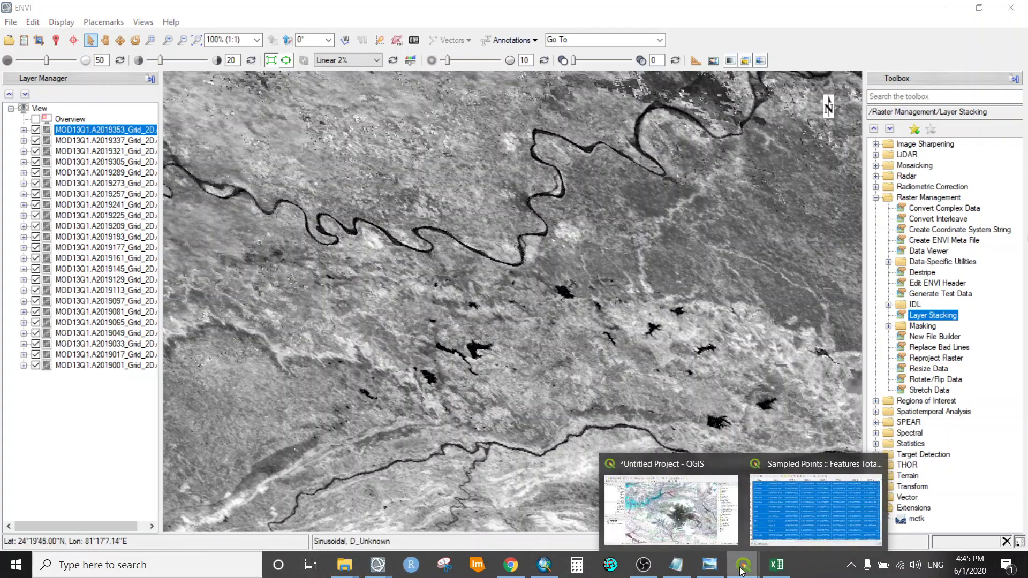
pyautogui.click(693, 522)
pyautogui.scroll(1, 86, 244)
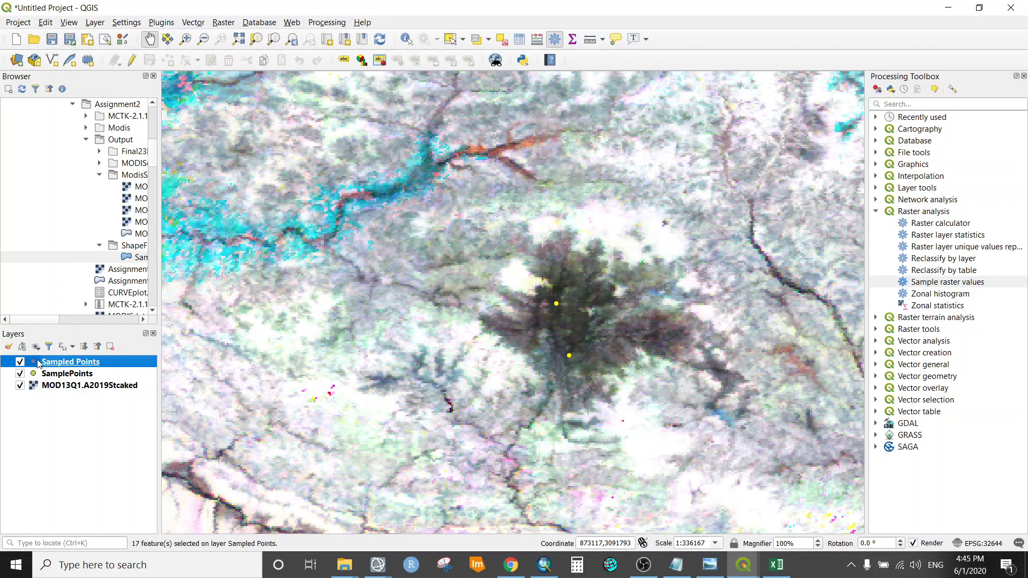
pyautogui.click(20, 362)
pyautogui.click(20, 373)
pyautogui.click(20, 385)
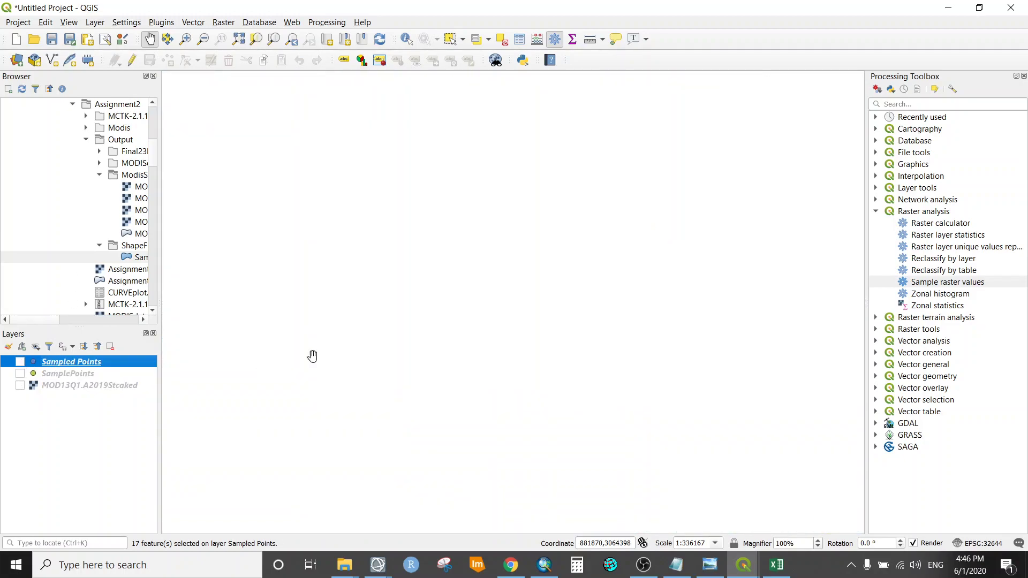
# Locate MOD13Q1.A2019Stcaked.img in the Output\ModisStacked folder and make the MOD13Q1.A2019Stcaked layer visible on the map.
pyautogui.click(69, 320)
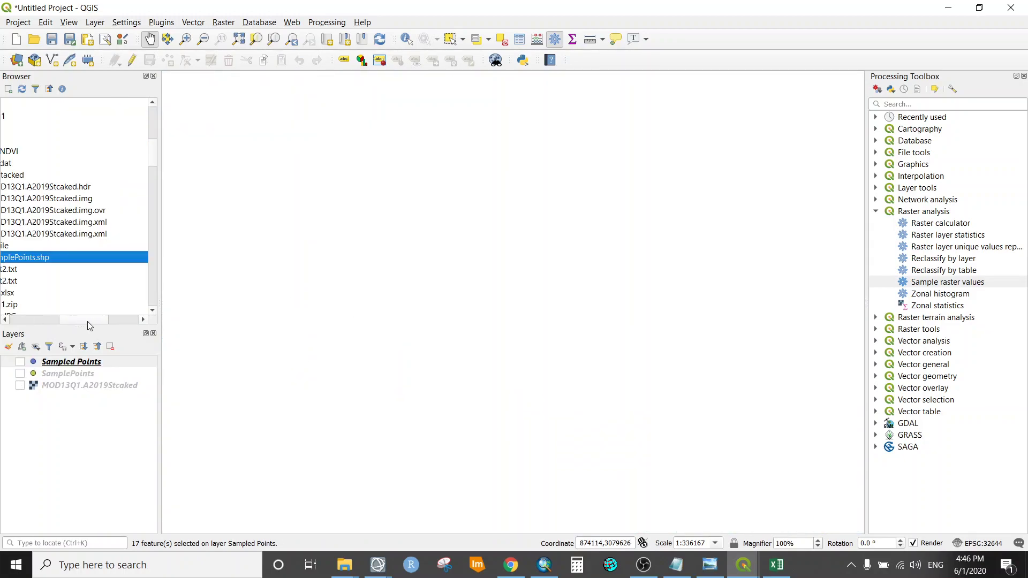
pyautogui.hscroll(-3, 103, 323)
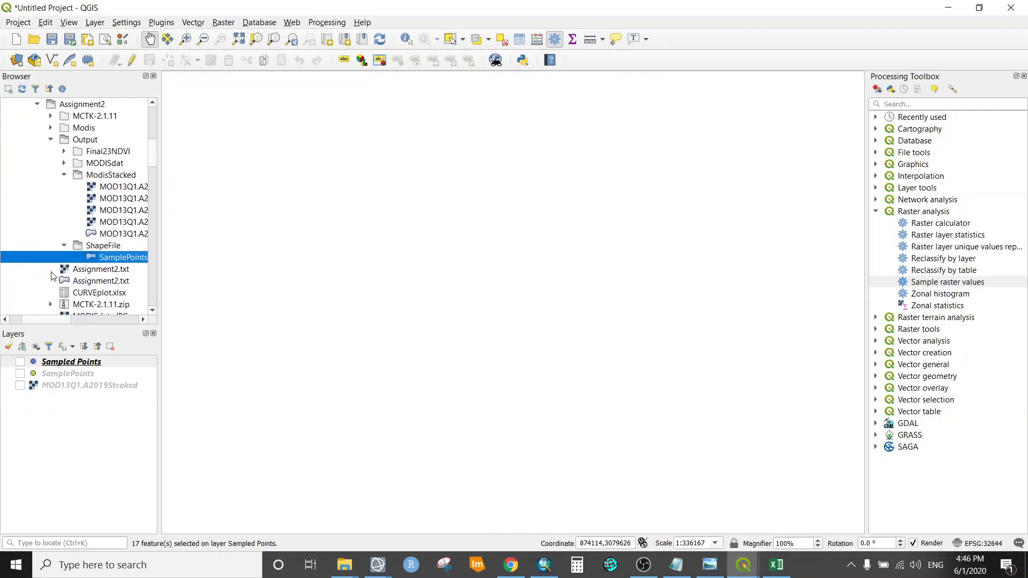
pyautogui.scroll(5, 53, 276)
pyautogui.hscroll(-2, 51, 322)
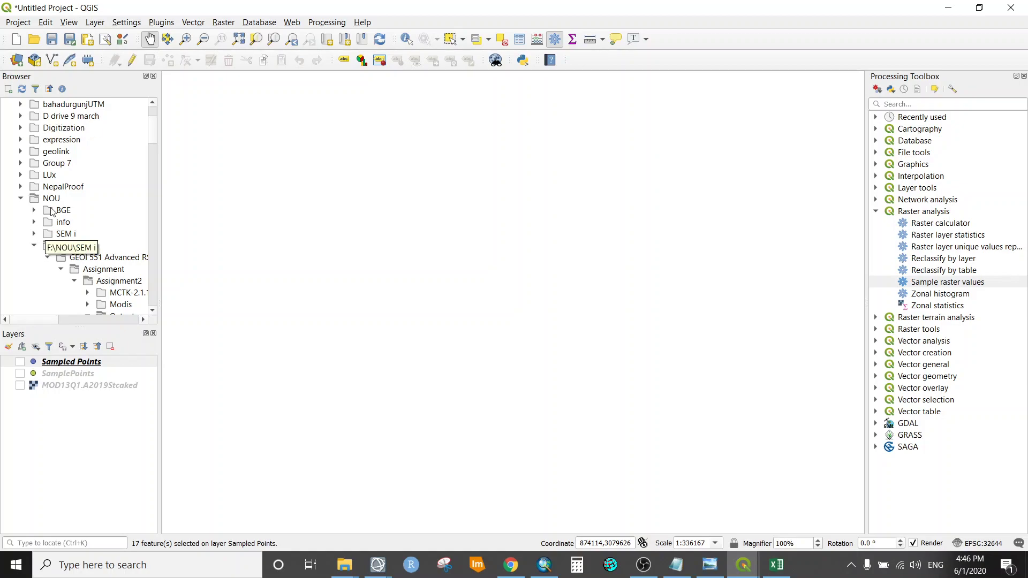
pyautogui.scroll(-5, 92, 263)
pyautogui.click(92, 256)
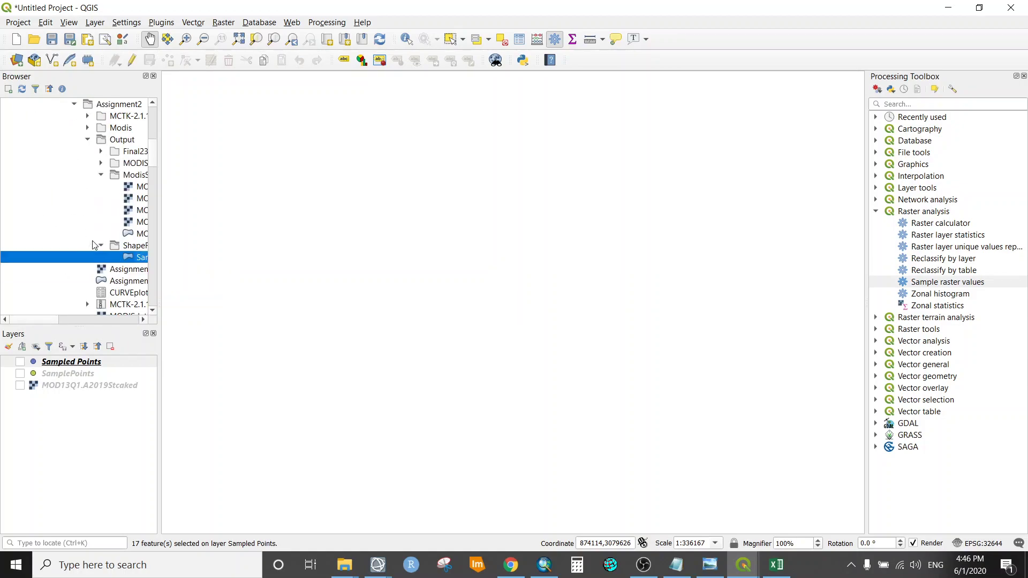
pyautogui.click(81, 320)
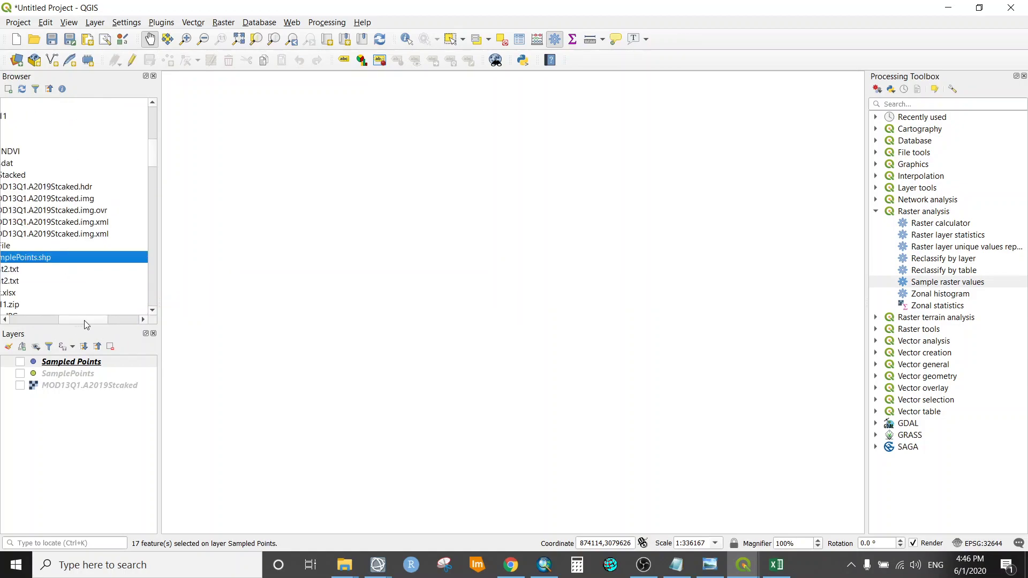
pyautogui.moveTo(71, 319); pyautogui.dragTo(52, 320)
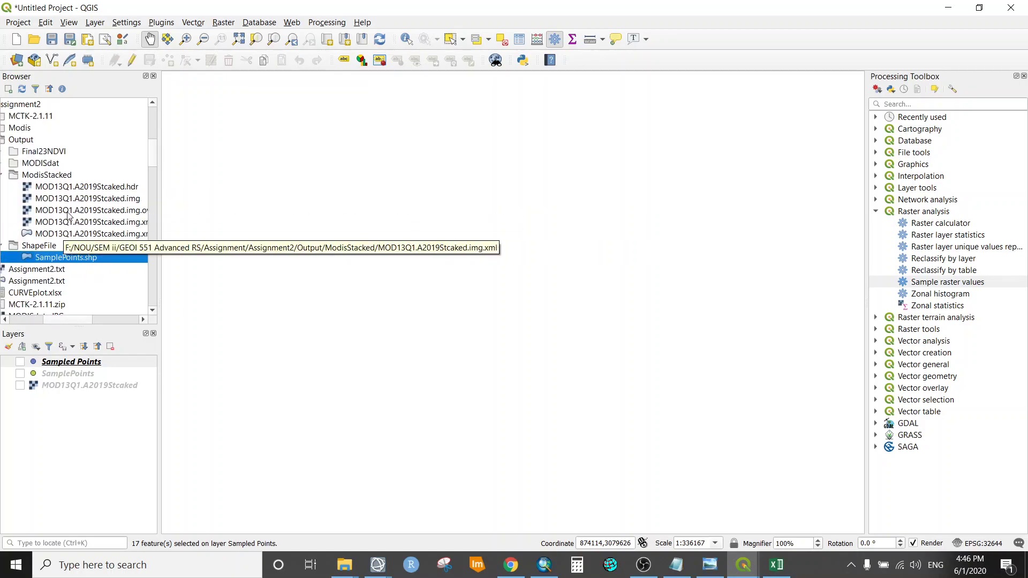
pyautogui.click(79, 199)
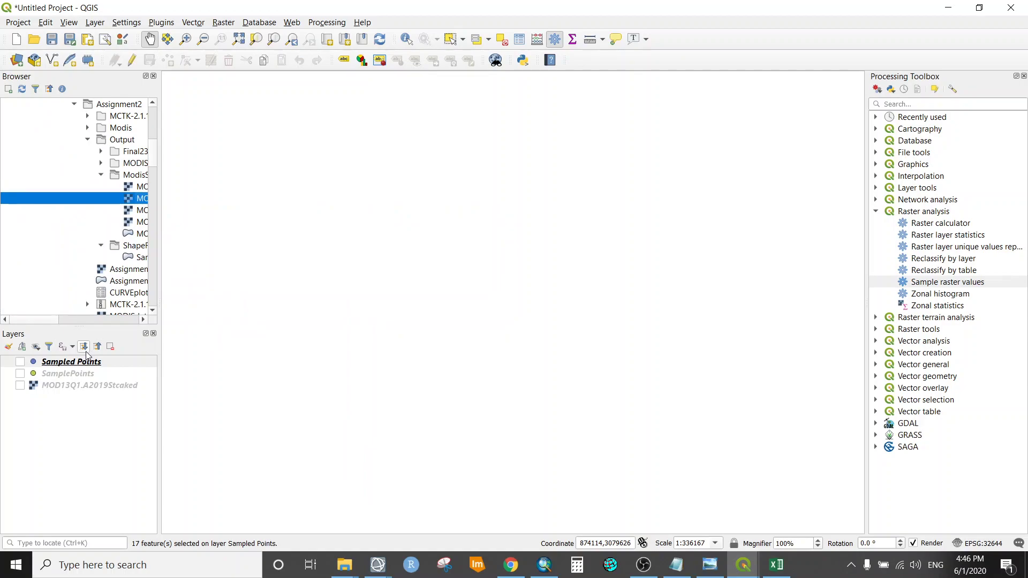
pyautogui.moveTo(47, 319); pyautogui.dragTo(84, 320)
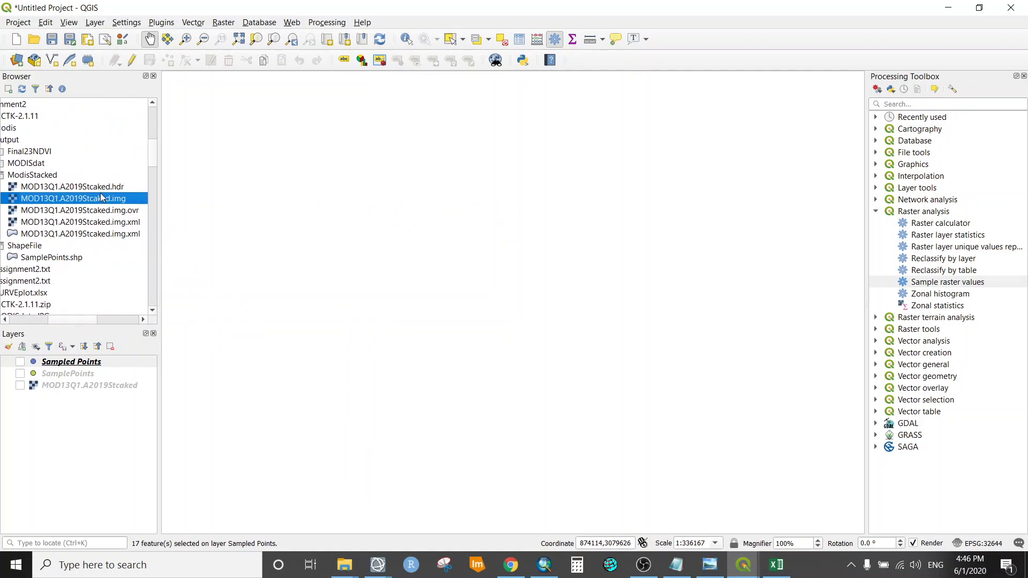
pyautogui.click(20, 386)
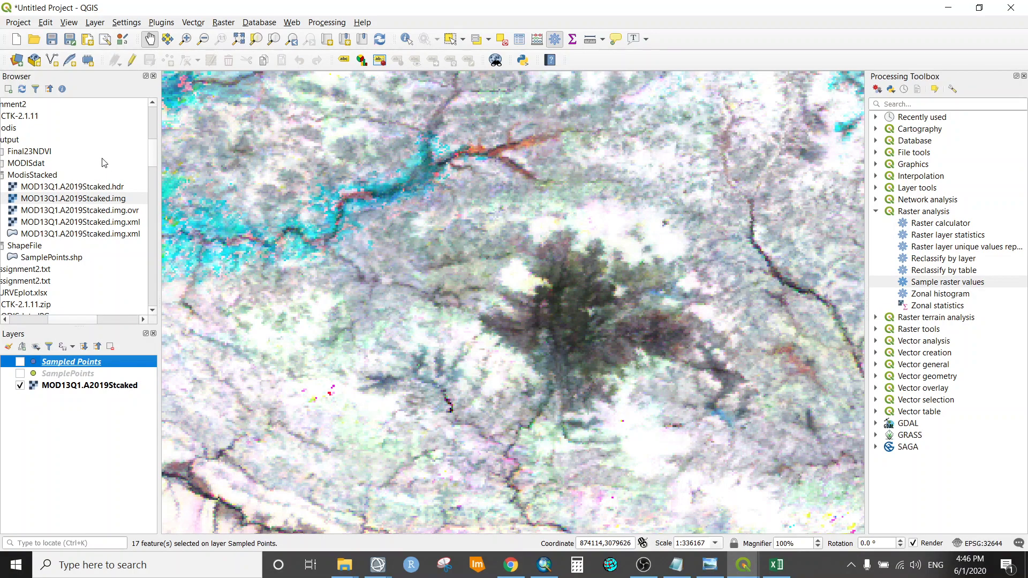
pyautogui.click(95, 21)
pyautogui.moveTo(129, 66)
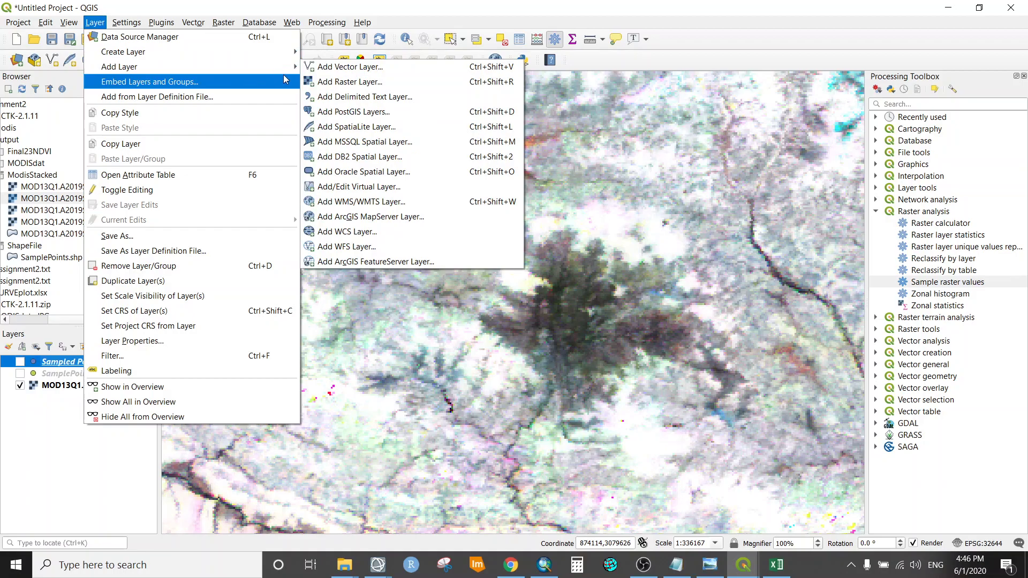
pyautogui.click(368, 68)
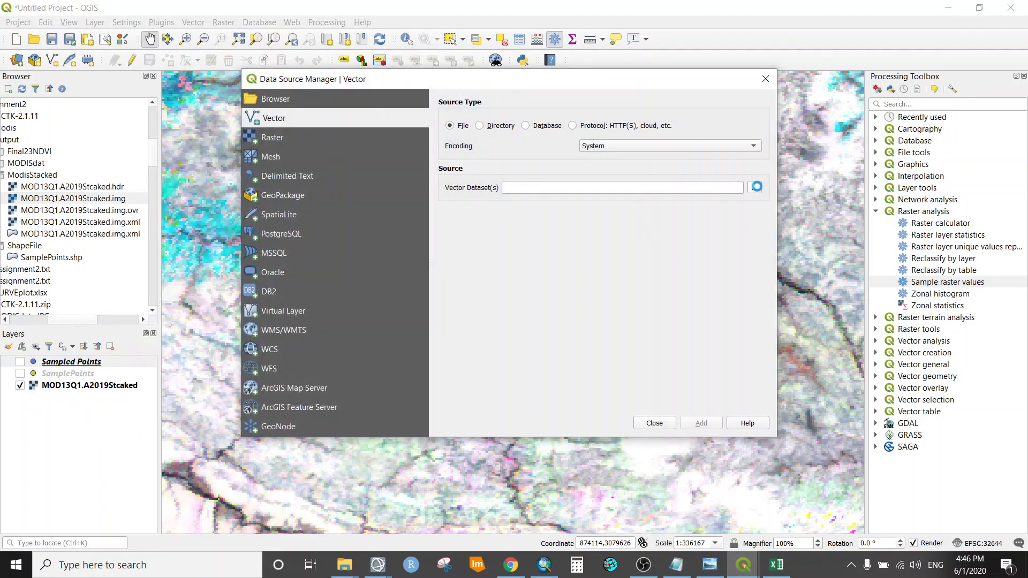
pyautogui.click(742, 96)
pyautogui.click(772, 79)
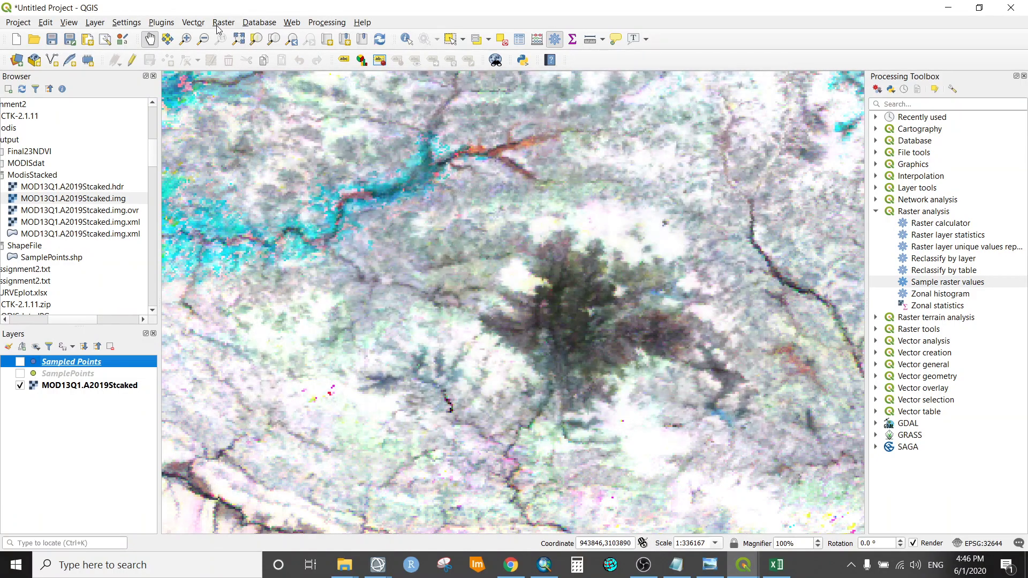
pyautogui.click(92, 23)
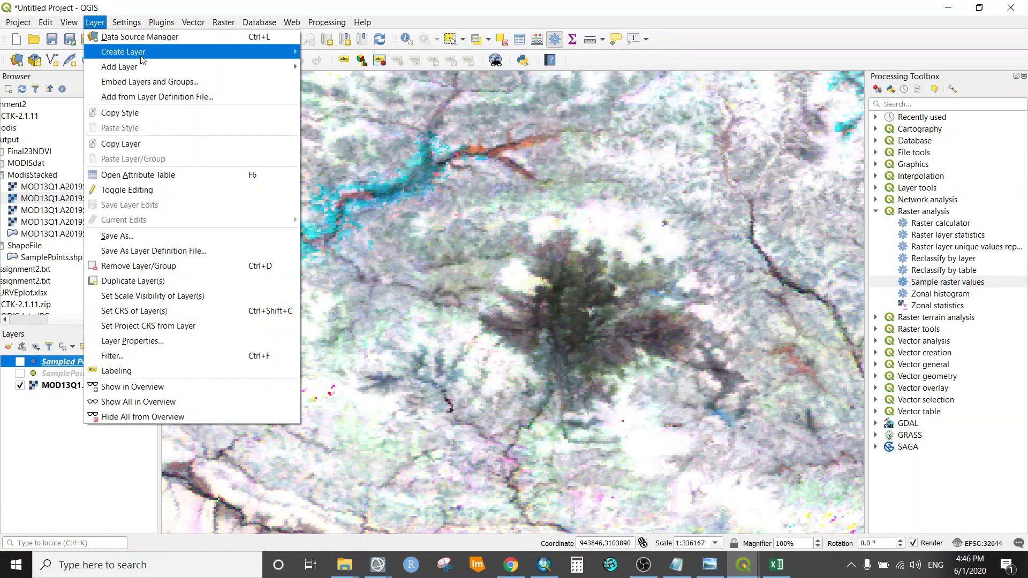
pyautogui.moveTo(257, 66)
pyautogui.click(394, 85)
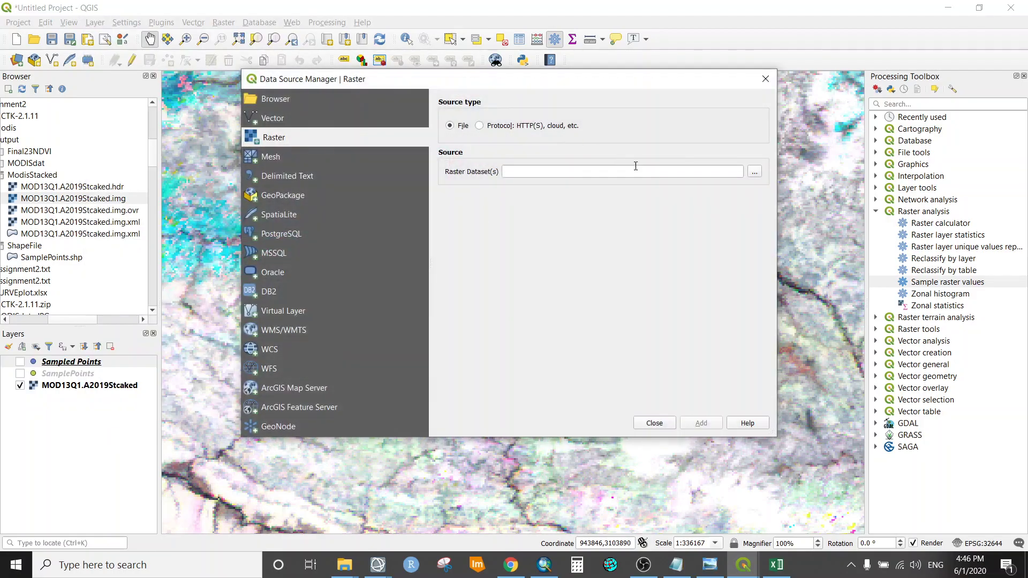
pyautogui.click(748, 173)
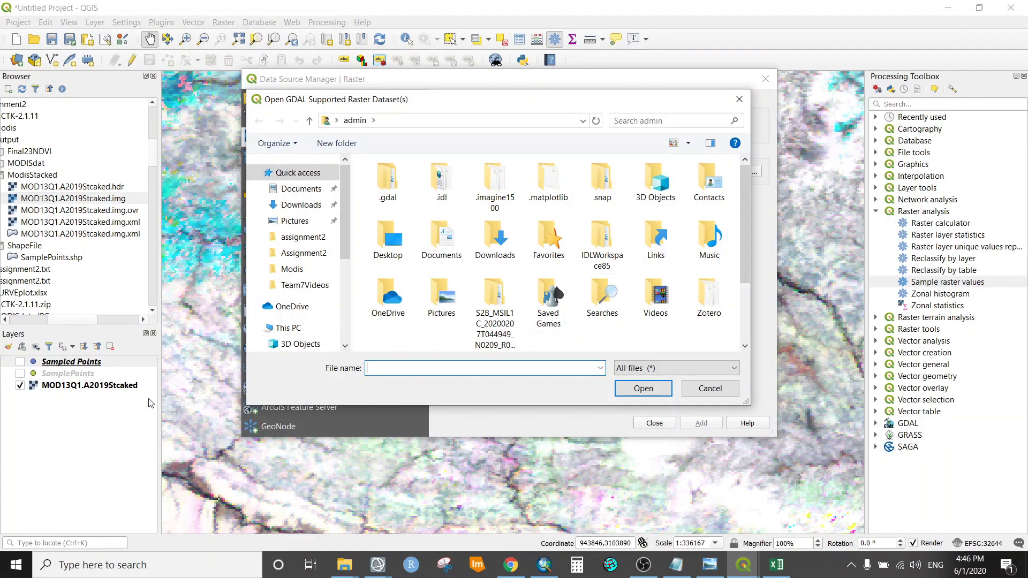
pyautogui.click(710, 388)
pyautogui.click(654, 423)
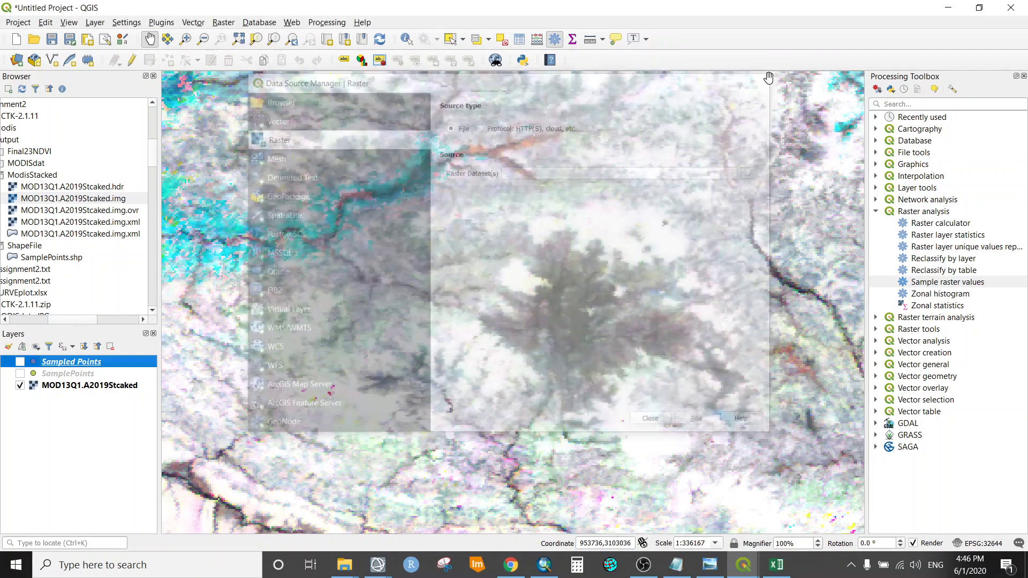
# Show the SamplePoints layer over the stacked raster, leaving the Sampled Points layer hidden.
pyautogui.click(20, 363)
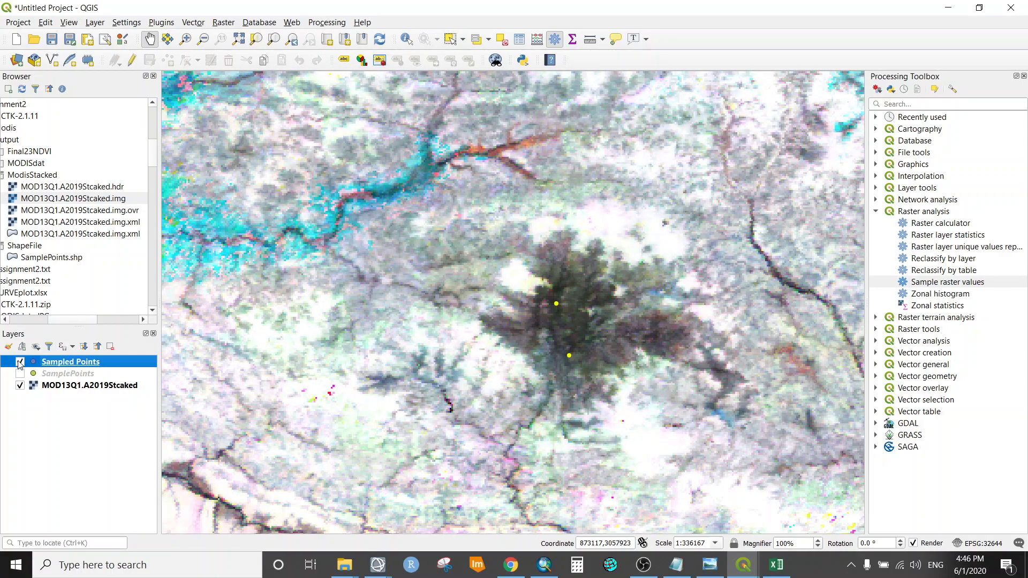
pyautogui.click(20, 373)
pyautogui.click(20, 362)
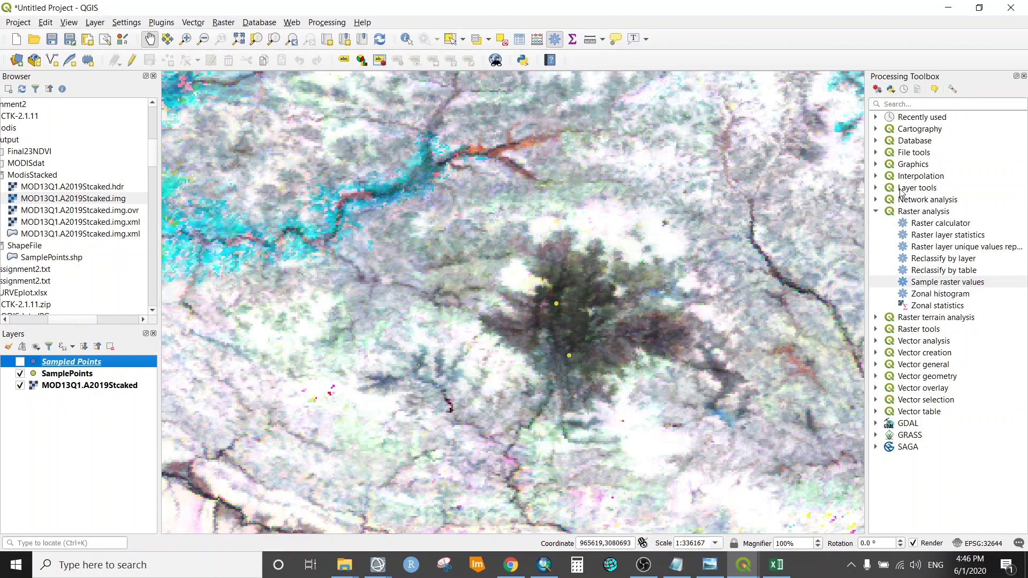
# Start the Sample raster values algorithm with MOD13Q1.A2019Stcaked as the raster layer and NDVI as the output column prefix.
pyautogui.click(325, 22)
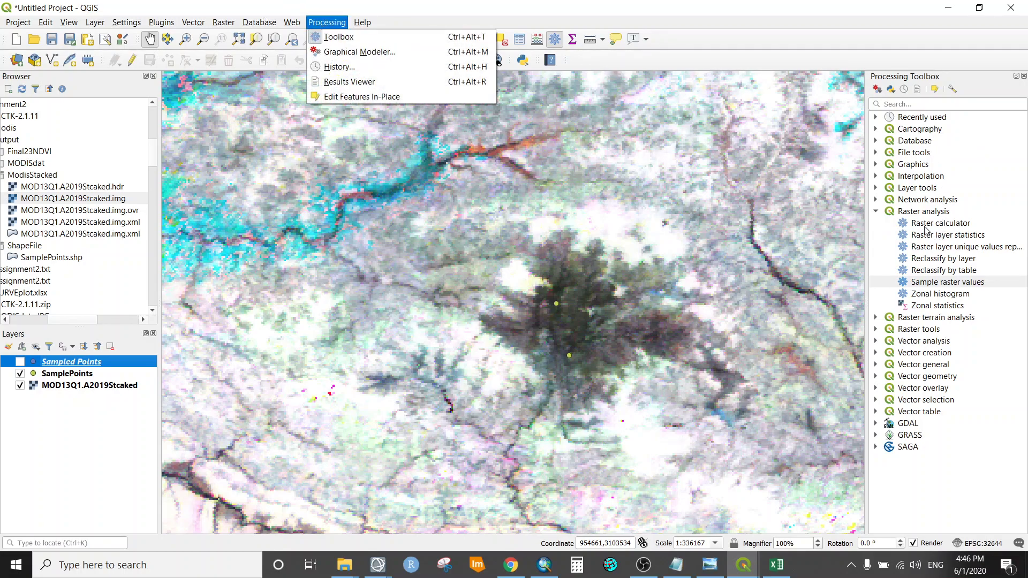
pyautogui.doubleClick(978, 284)
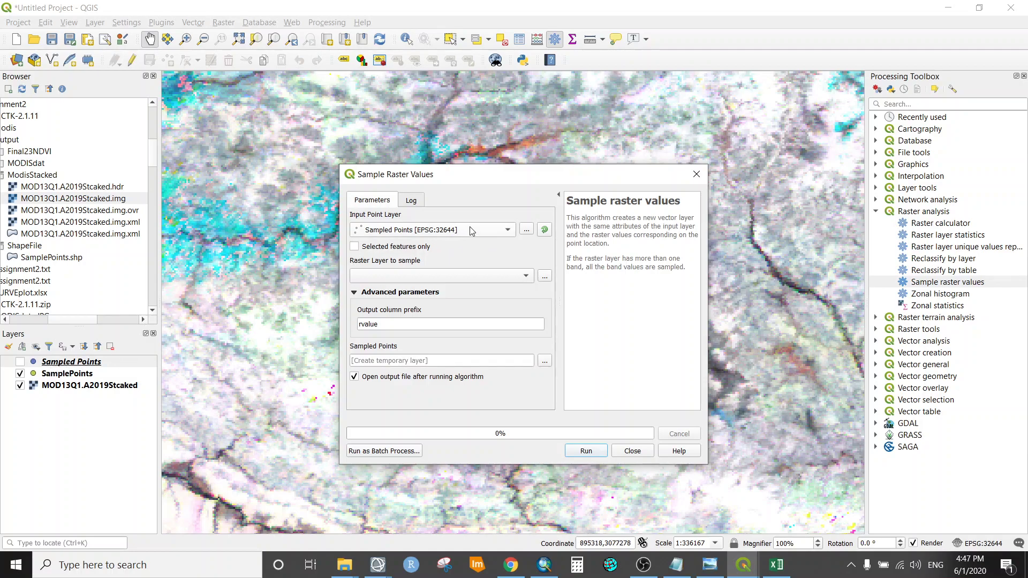
pyautogui.click(525, 278)
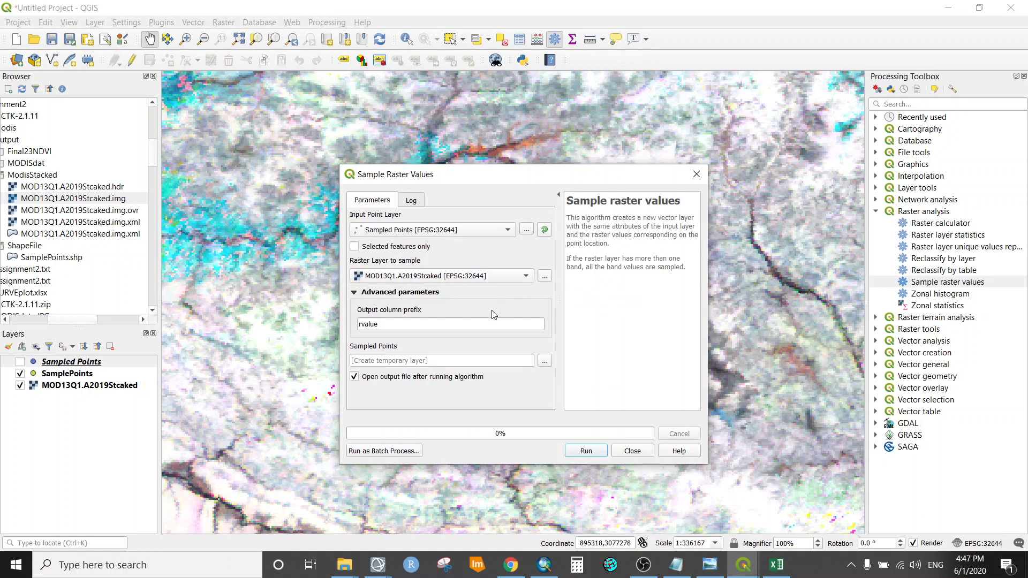
pyautogui.click(401, 325)
pyautogui.doubleClick(382, 323)
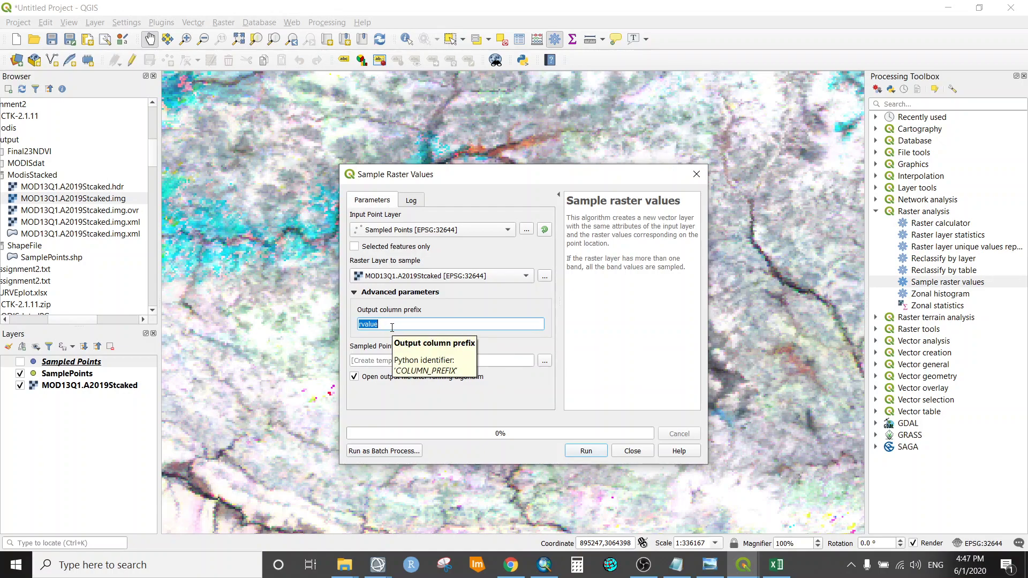
pyautogui.write('NDVI')
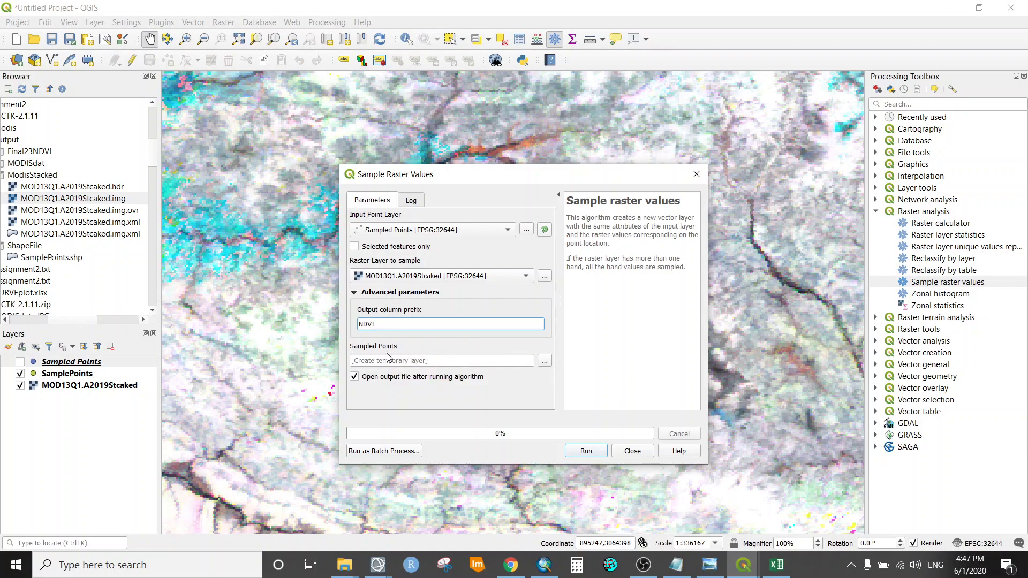
pyautogui.click(550, 361)
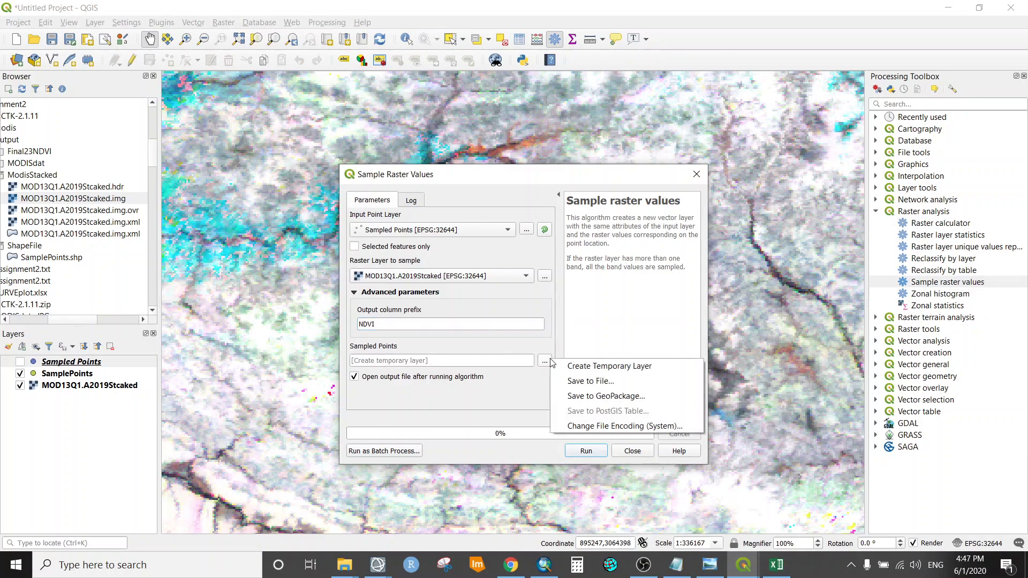
pyautogui.click(601, 385)
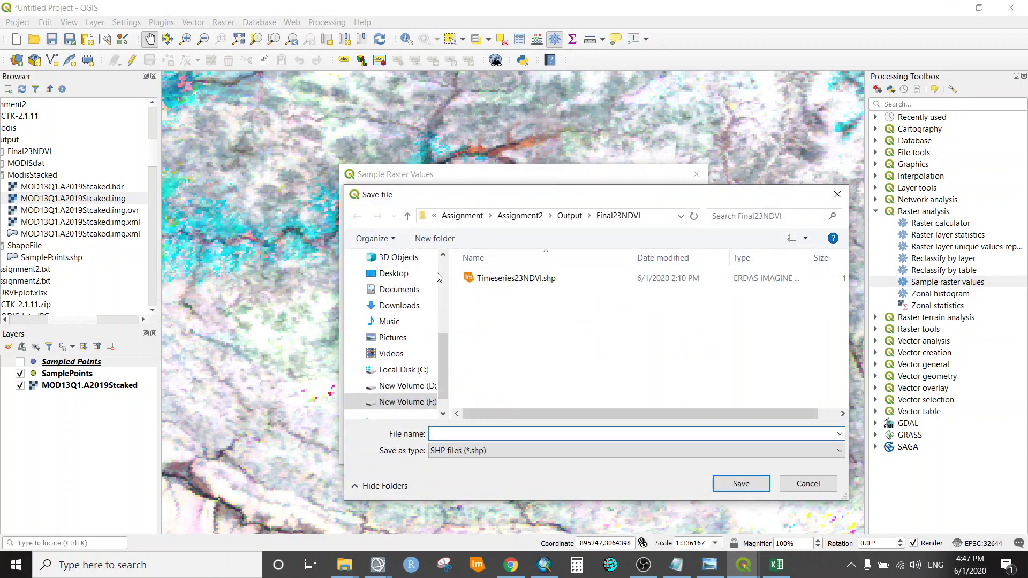
pyautogui.click(527, 281)
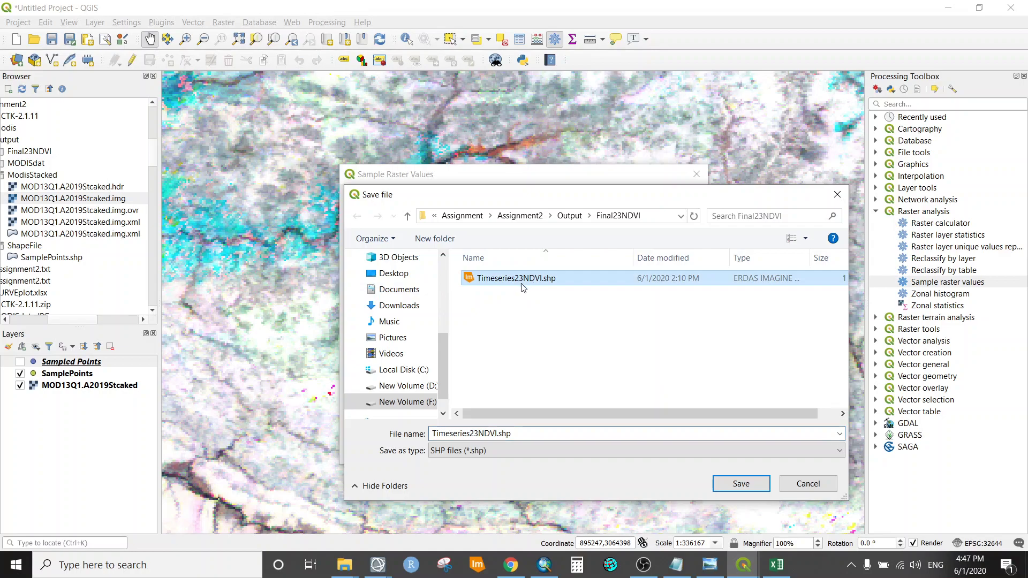
pyautogui.click(795, 453)
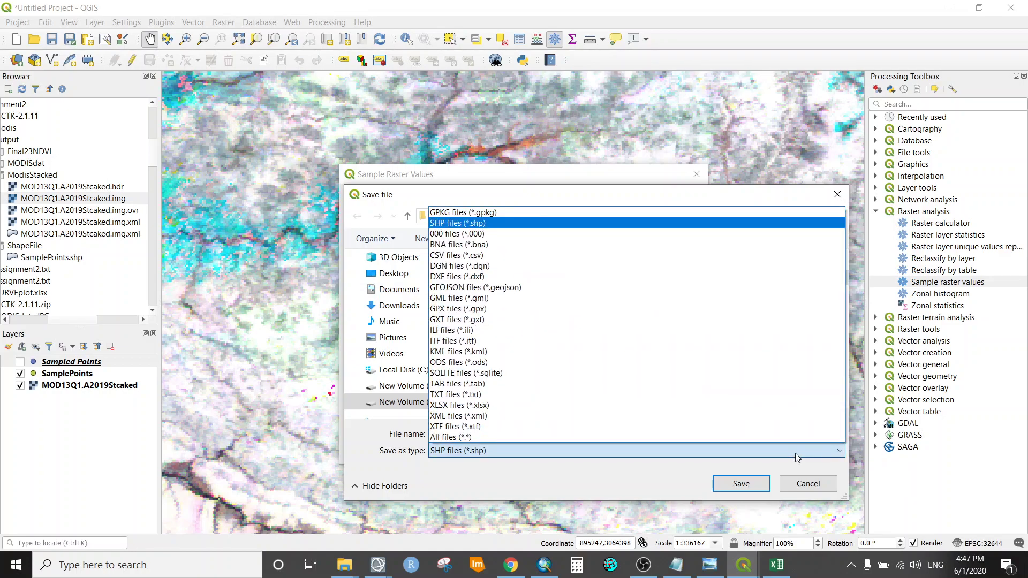
pyautogui.click(795, 454)
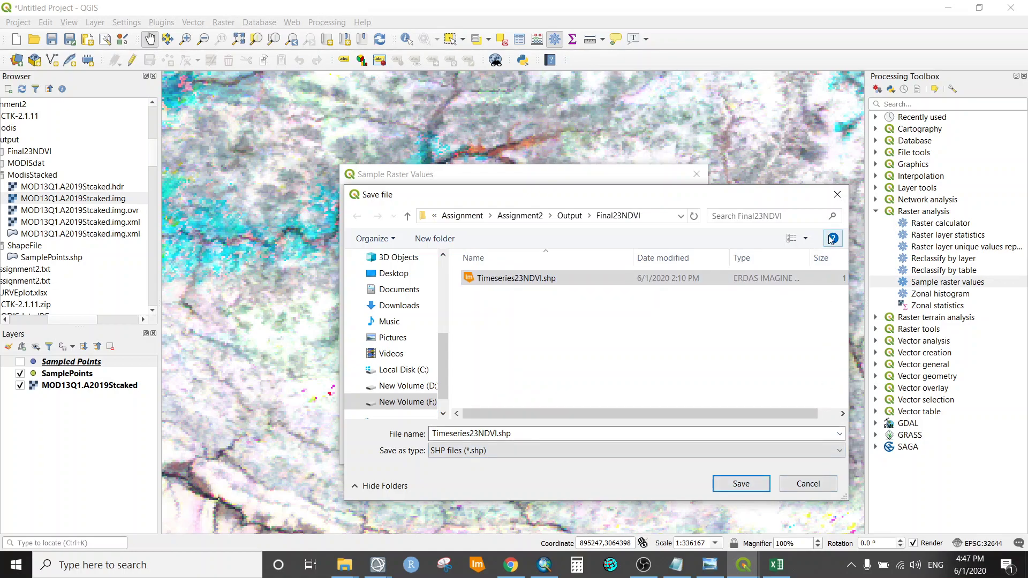
pyautogui.click(837, 194)
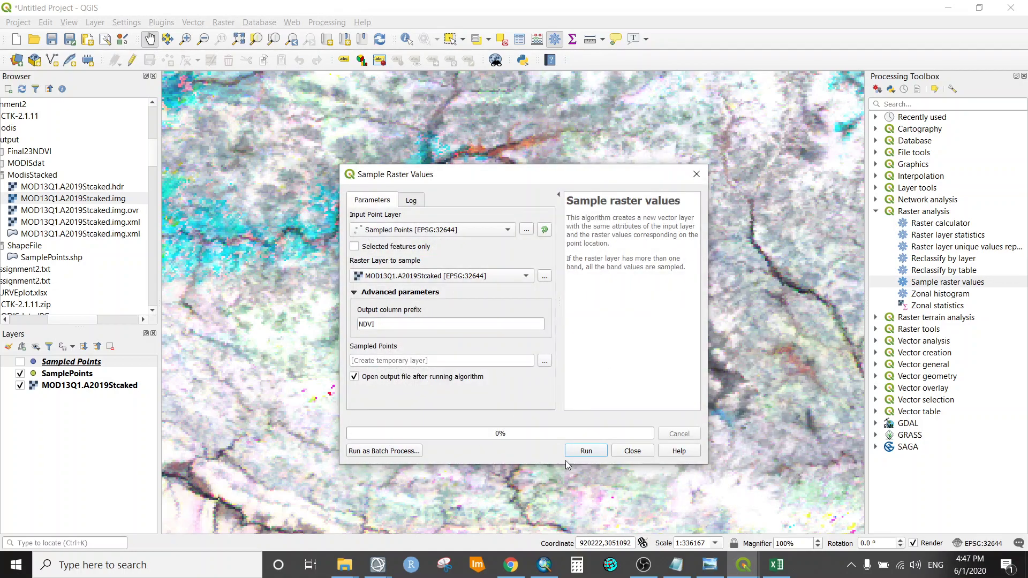
pyautogui.click(696, 174)
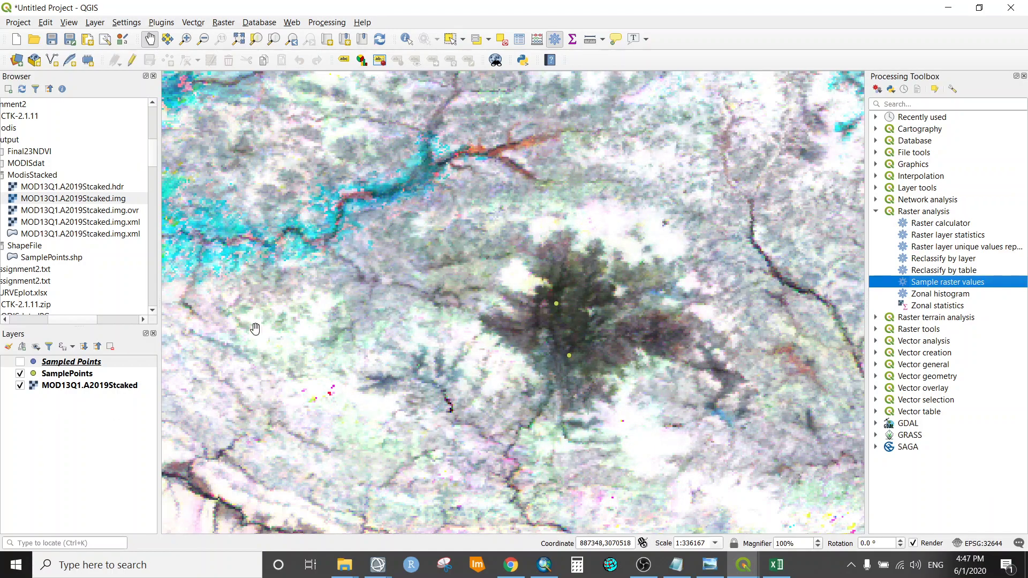
# Show the Sampled Points layer on the map, and switch editing of the SamplePoints layer on and off again.
pyautogui.click(20, 362)
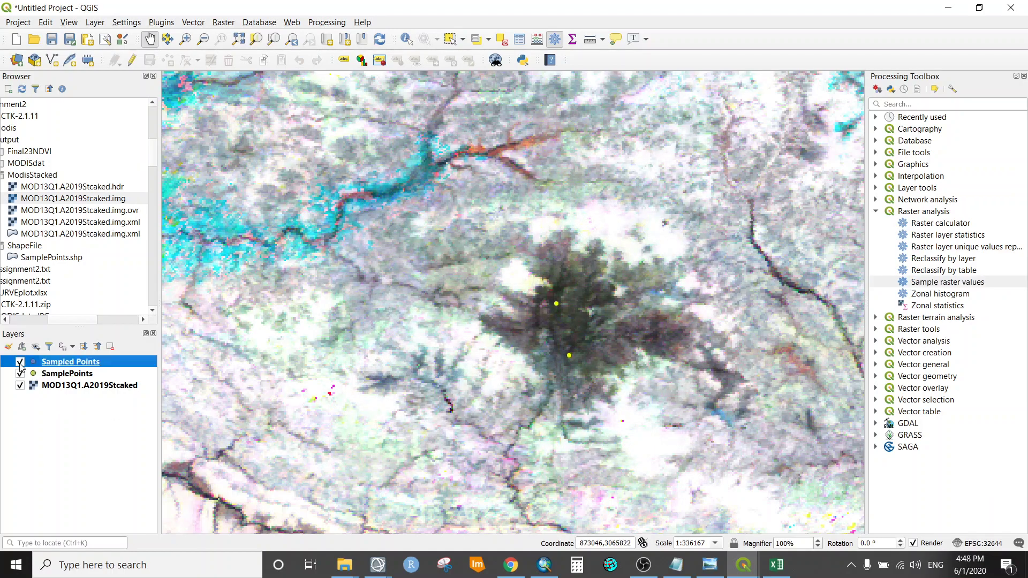
pyautogui.rightClick(68, 375)
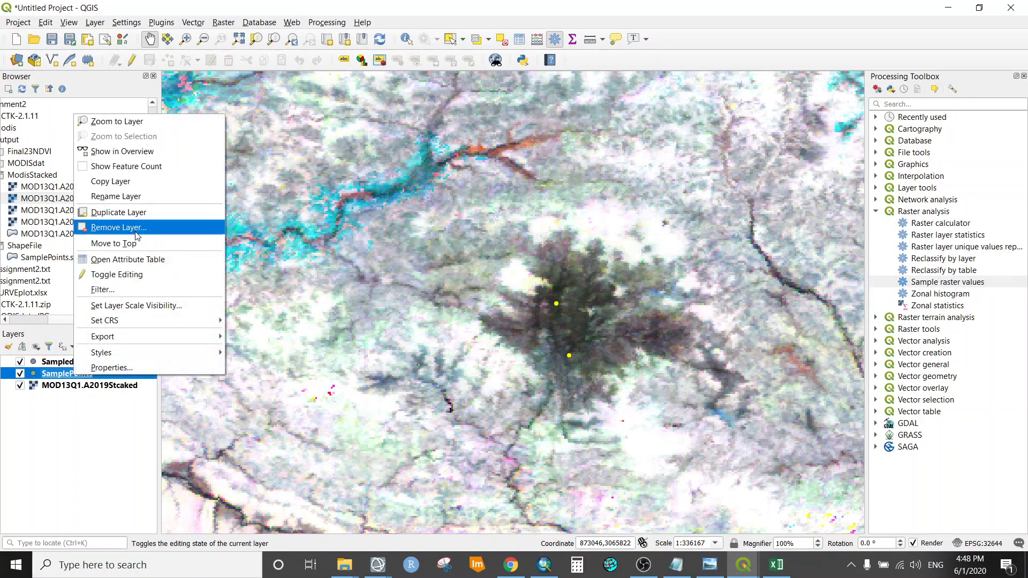
pyautogui.click(120, 274)
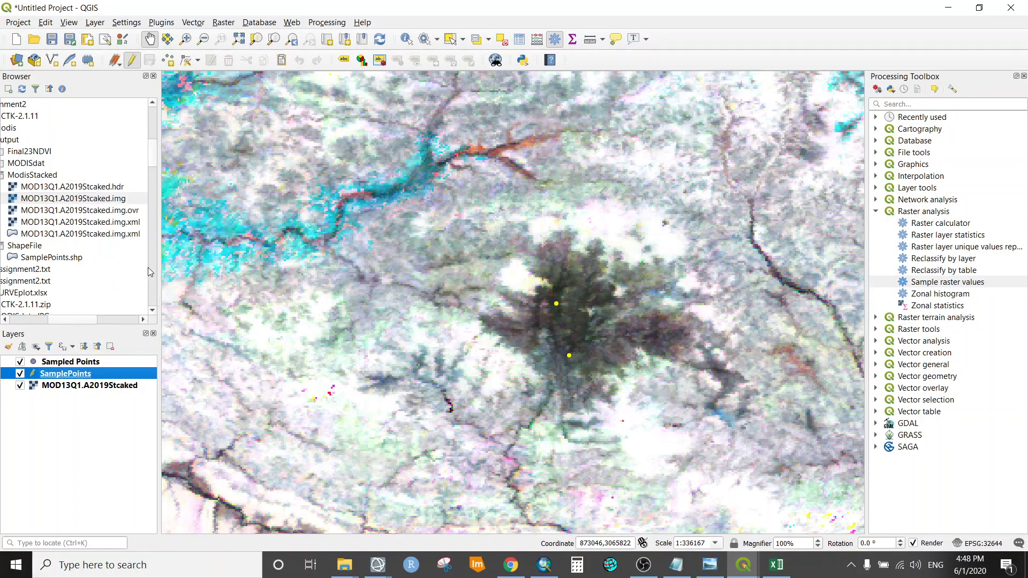
pyautogui.rightClick(119, 378)
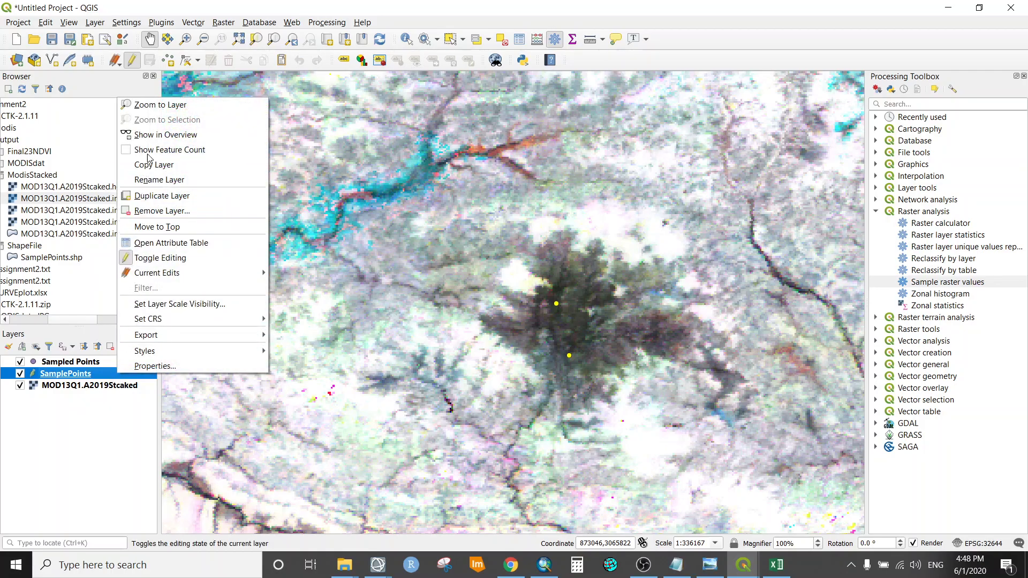
pyautogui.click(158, 258)
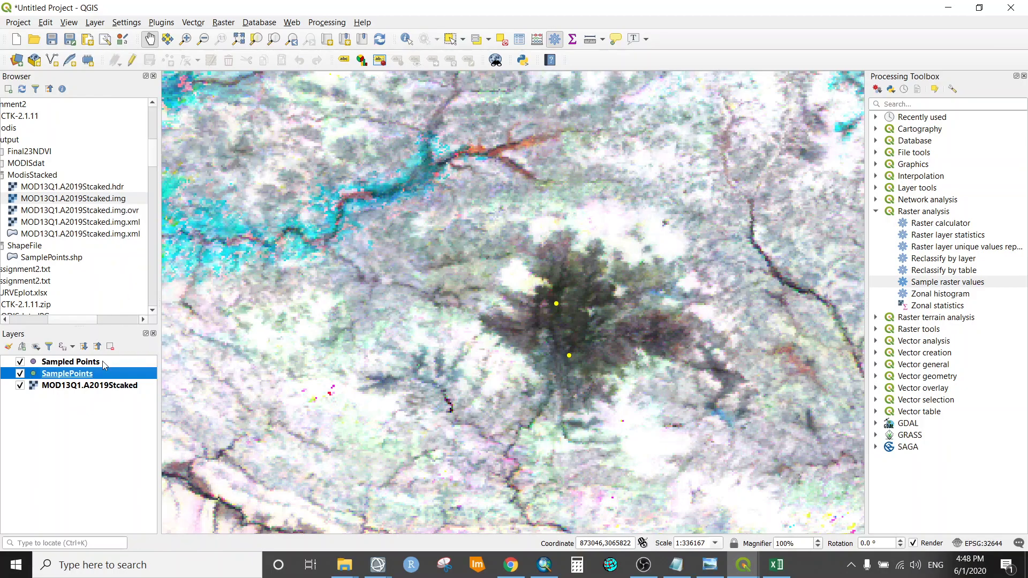
# Review the Class and Name attributes in the SamplePoints layer's attribute table and close the table.
pyautogui.rightClick(113, 380)
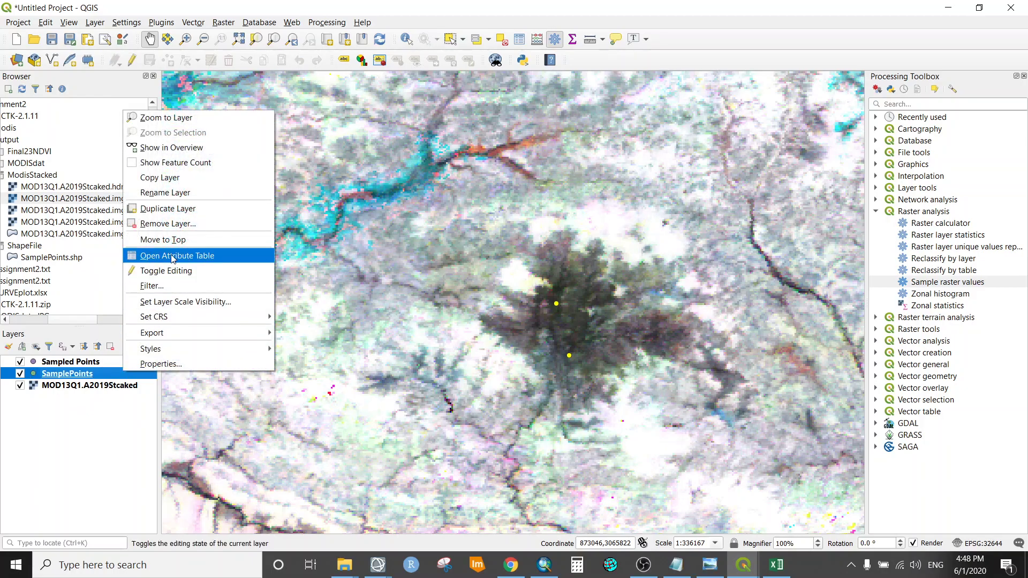
pyautogui.click(161, 256)
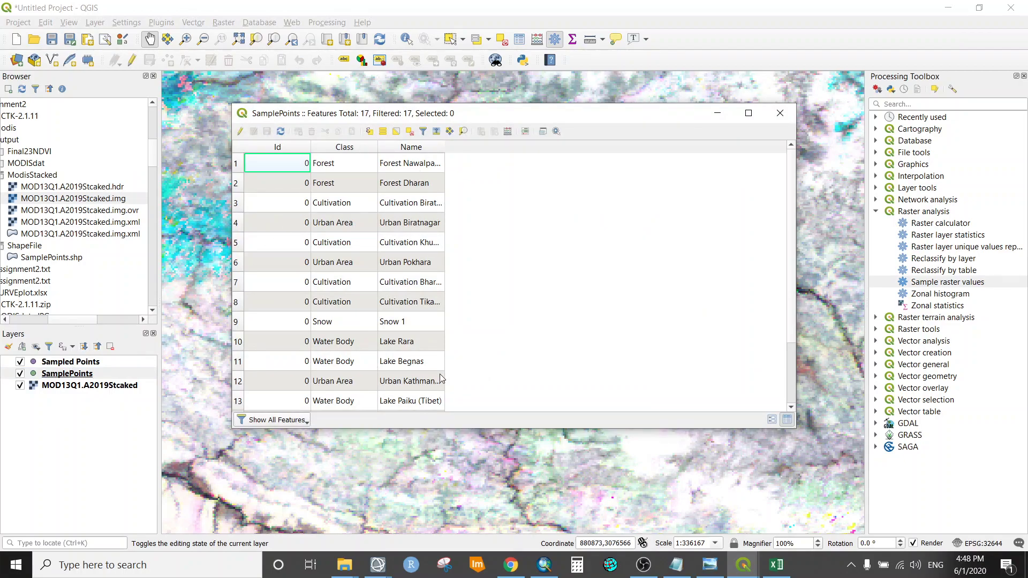
pyautogui.click(780, 113)
# Examine the NDVI columns in the attribute table of the Sampled Points layer.
pyautogui.rightClick(109, 385)
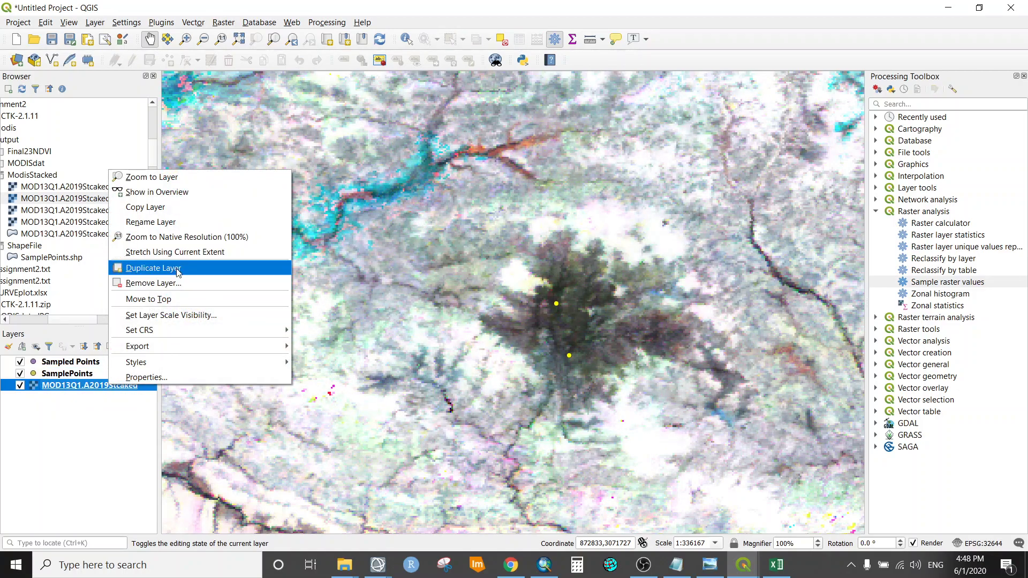
pyautogui.click(75, 363)
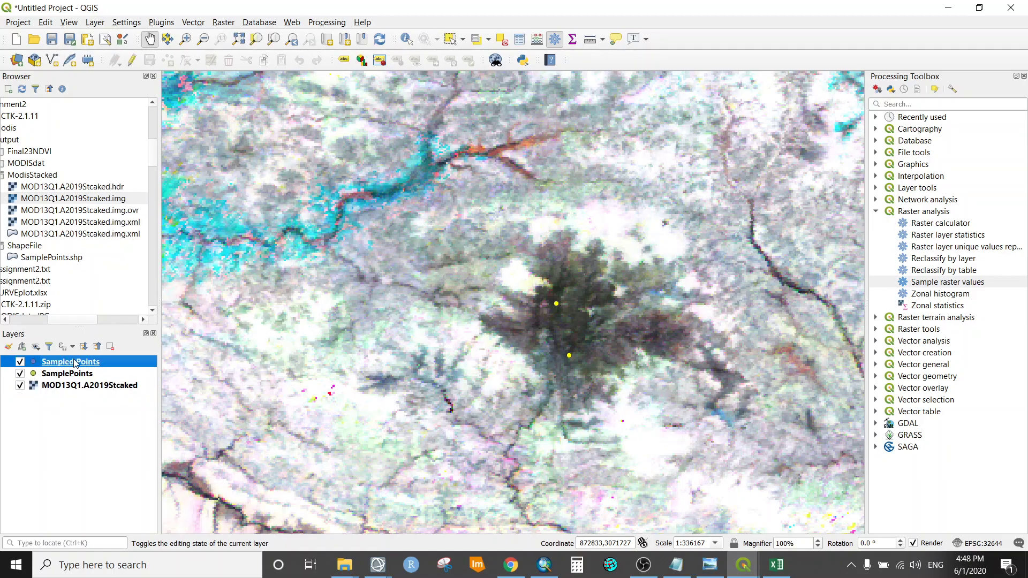
pyautogui.rightClick(75, 363)
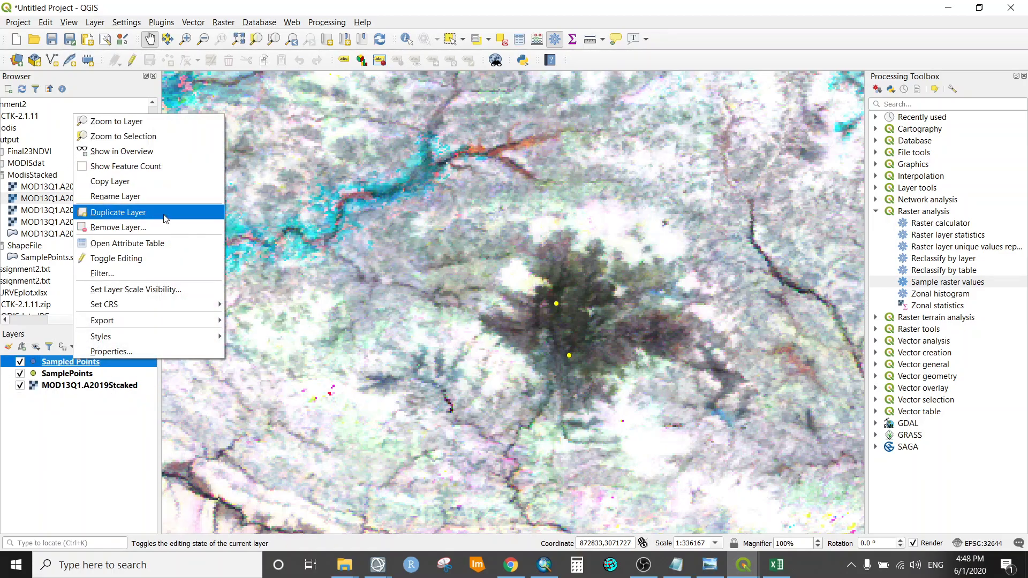
pyautogui.click(171, 244)
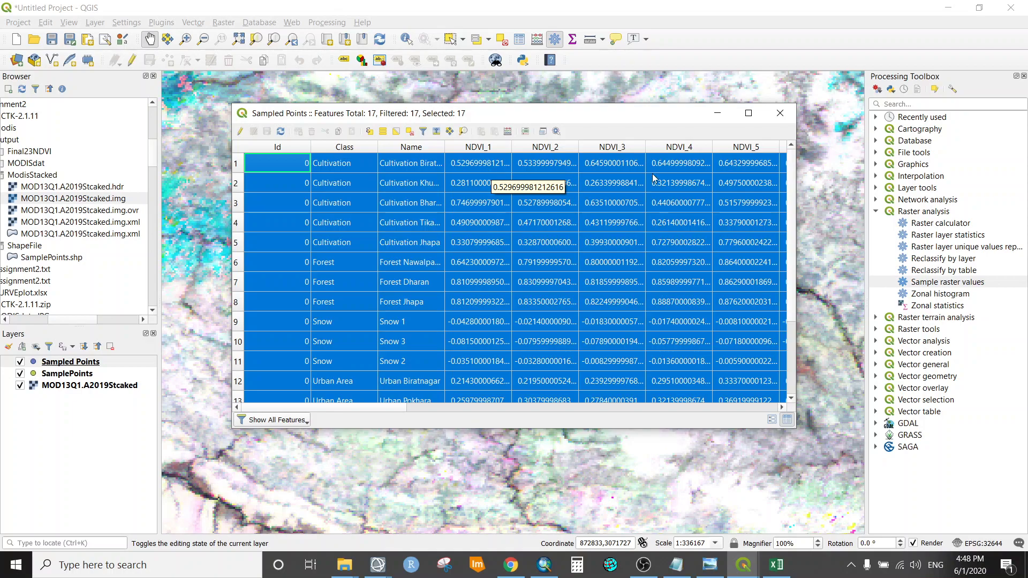
pyautogui.scroll(-1, 670, 212)
pyautogui.scroll(1, 714, 217)
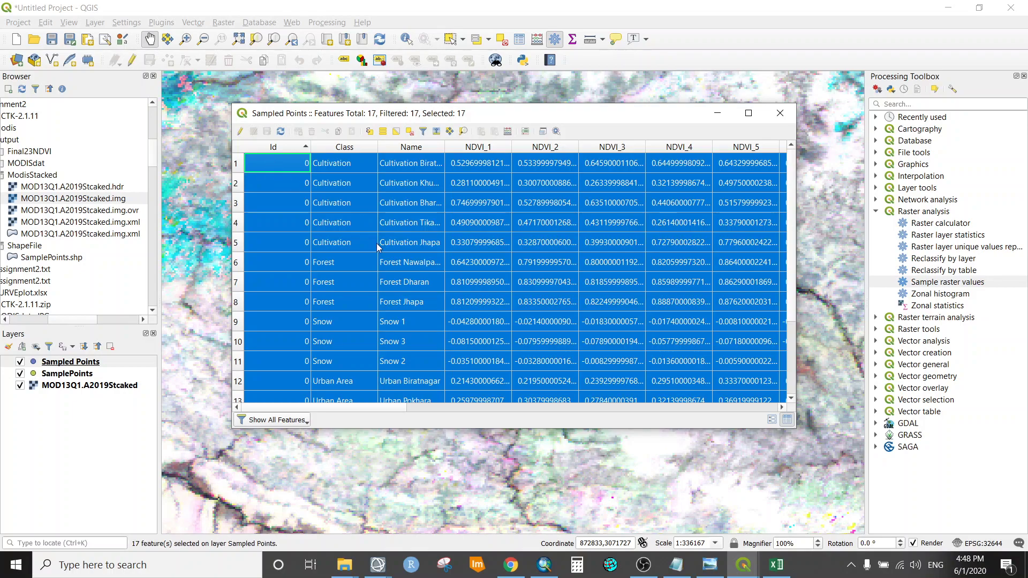
# Switch to the CURVEplot.xlsx workbook in Excel and review the dated NDVI columns from NDVI_1 to NDVI_23.
pyautogui.click(776, 564)
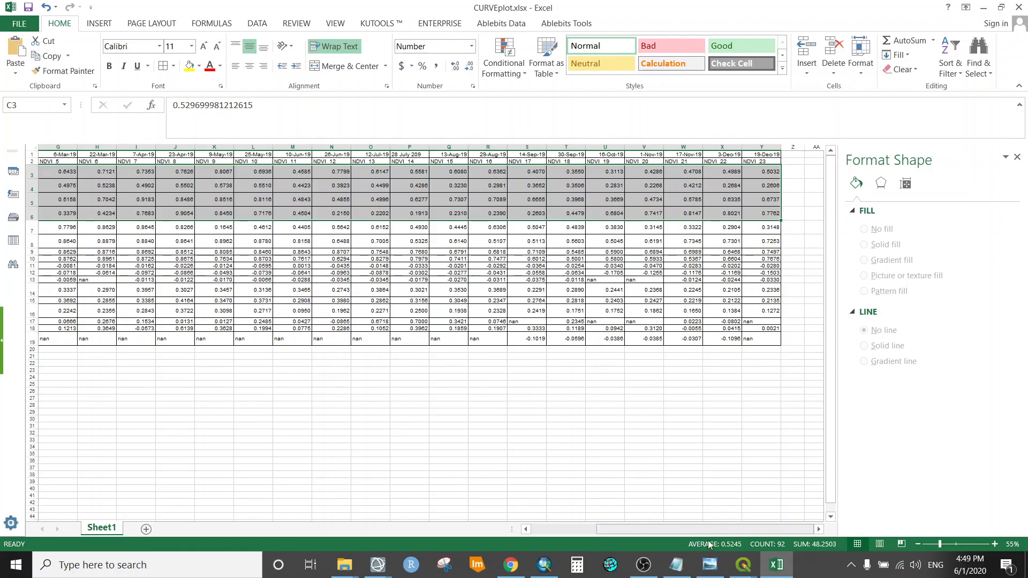
pyautogui.moveTo(714, 532); pyautogui.dragTo(647, 532)
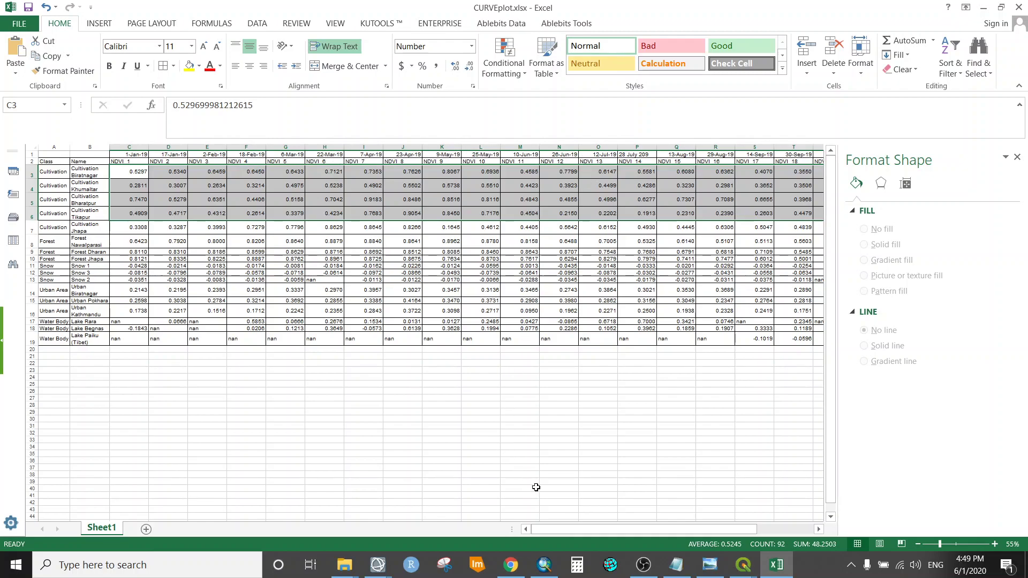
pyautogui.moveTo(673, 529); pyautogui.dragTo(744, 526)
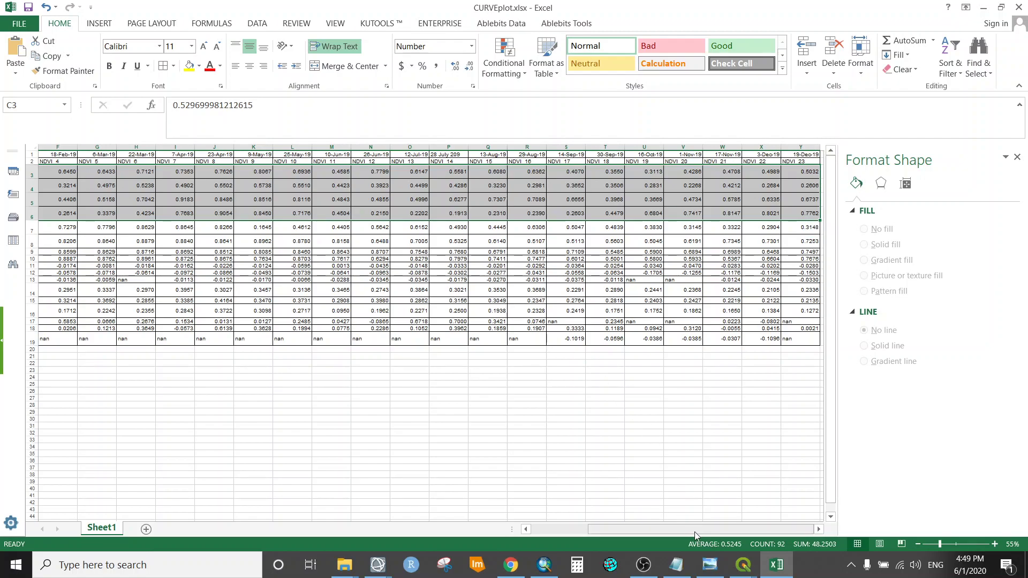
pyautogui.moveTo(686, 535); pyautogui.dragTo(600, 528)
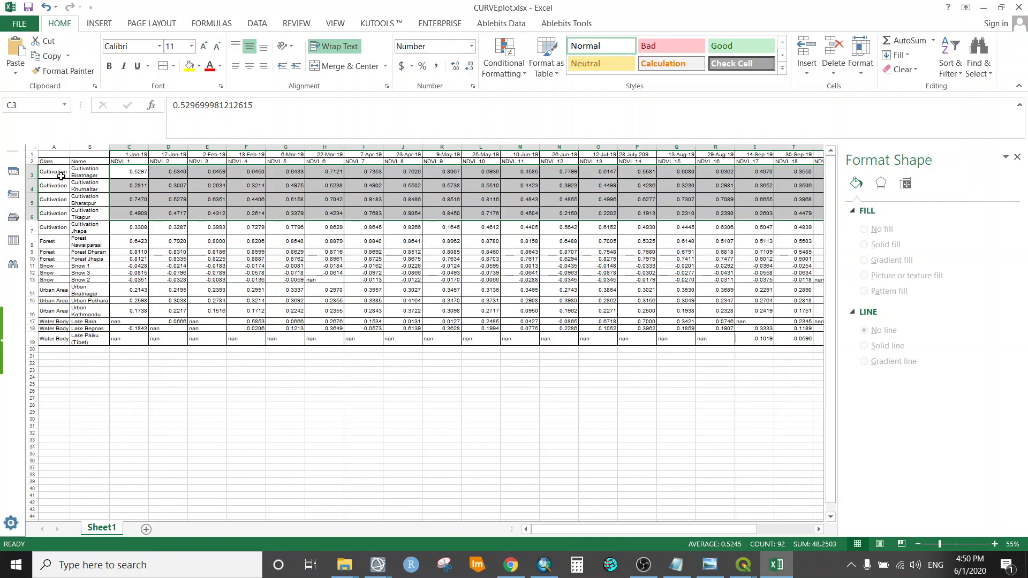
pyautogui.click(100, 25)
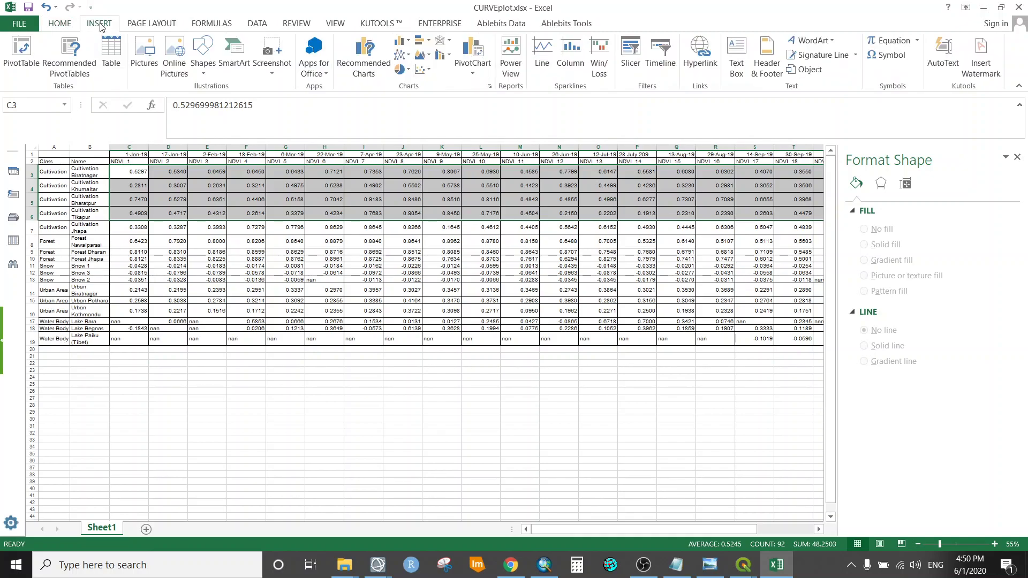
pyautogui.click(408, 56)
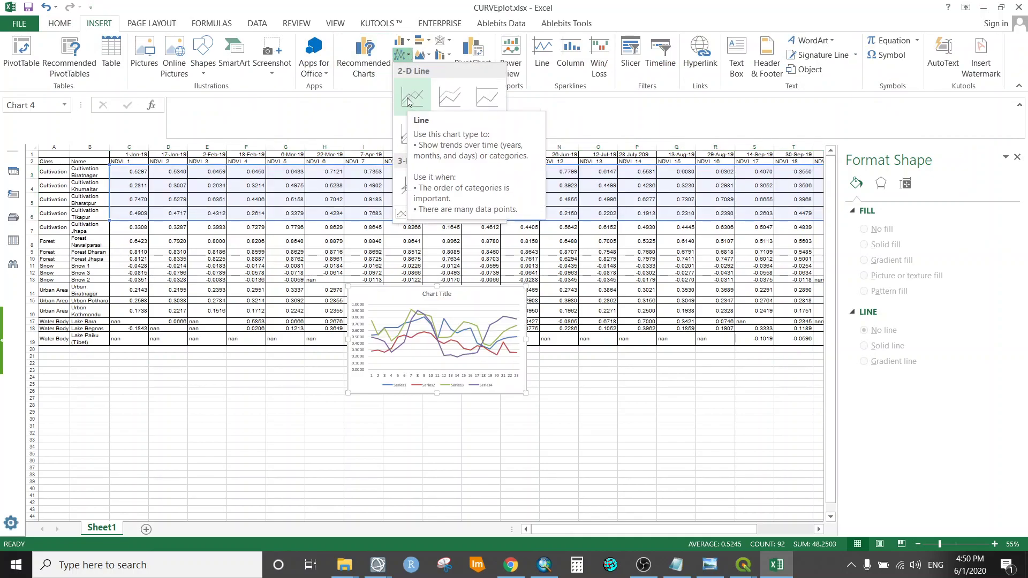
pyautogui.click(408, 99)
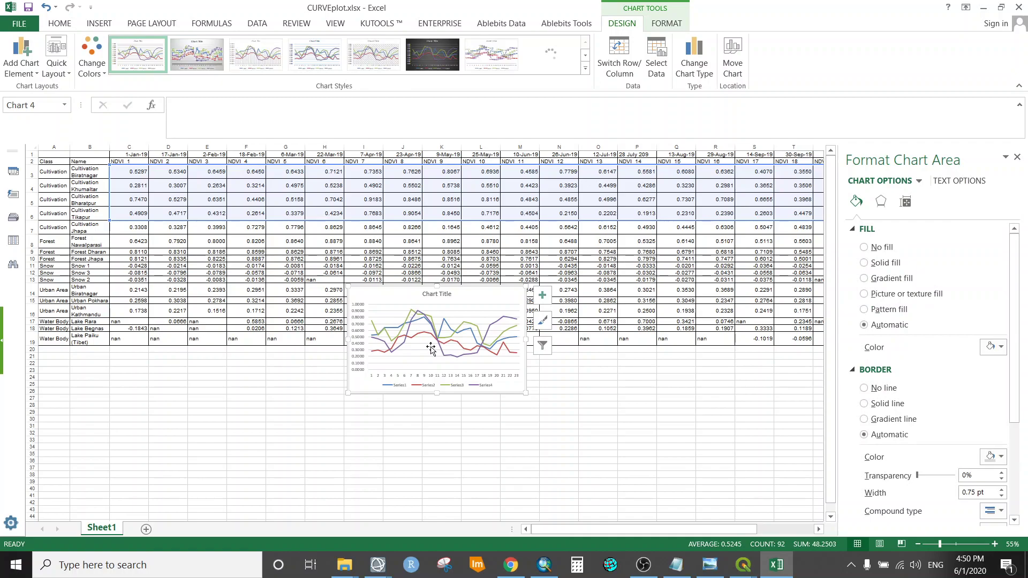
pyautogui.moveTo(460, 303); pyautogui.dragTo(333, 324)
pyautogui.moveTo(396, 413); pyautogui.dragTo(525, 460)
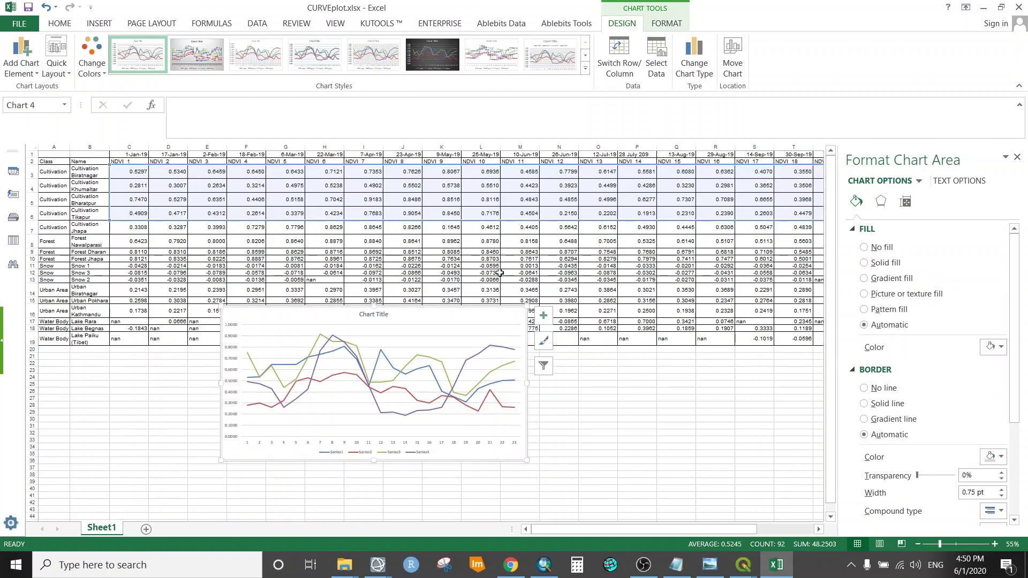
pyautogui.click(475, 426)
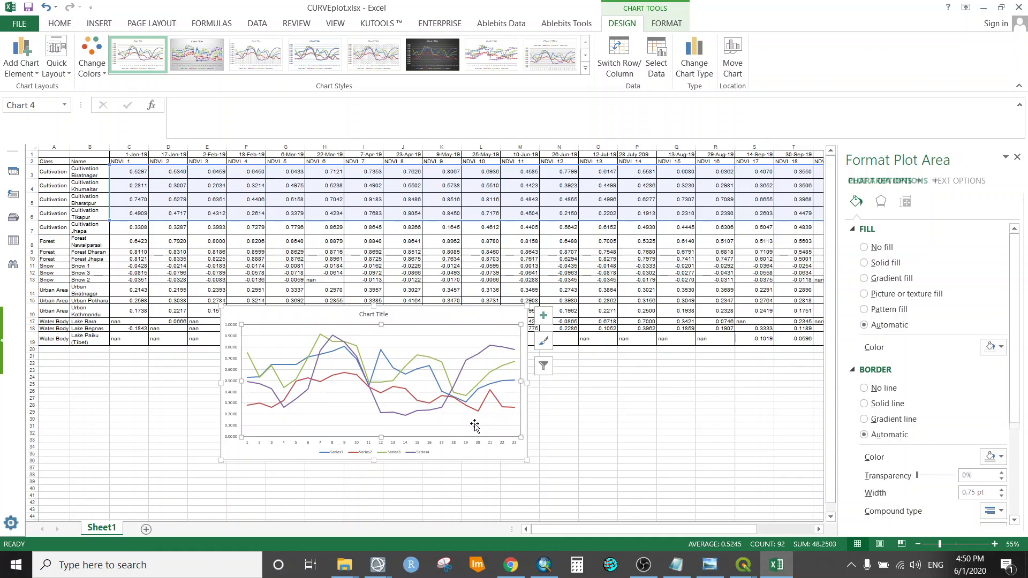
pyautogui.click(517, 460)
pyautogui.press('Delete')
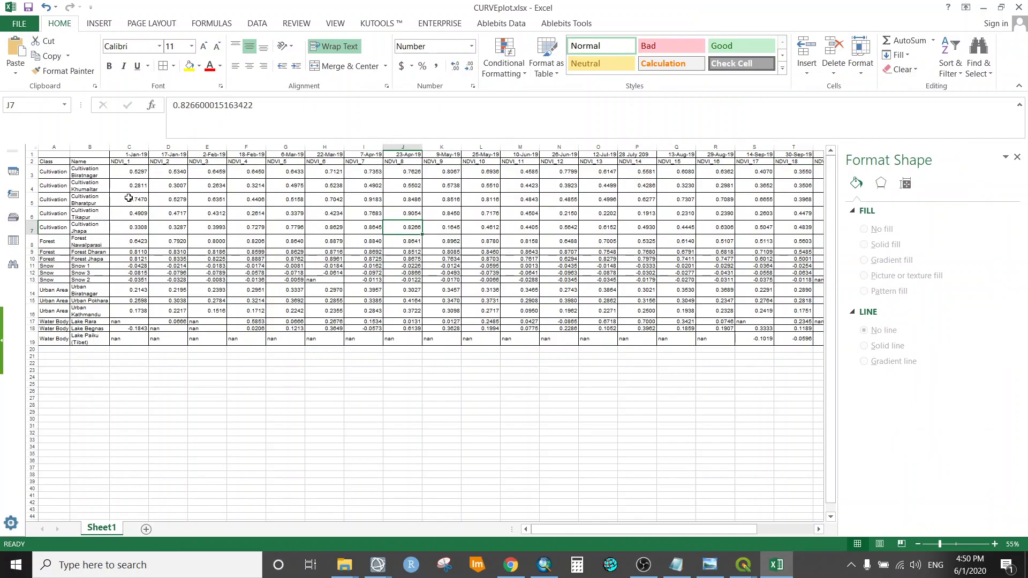
# Insert a 2-D line chart of all 23 NDVI values for the five Cultivation rows and enlarge it.
pyautogui.moveTo(121, 175); pyautogui.dragTo(760, 228)
pyautogui.moveTo(678, 530); pyautogui.dragTo(530, 529)
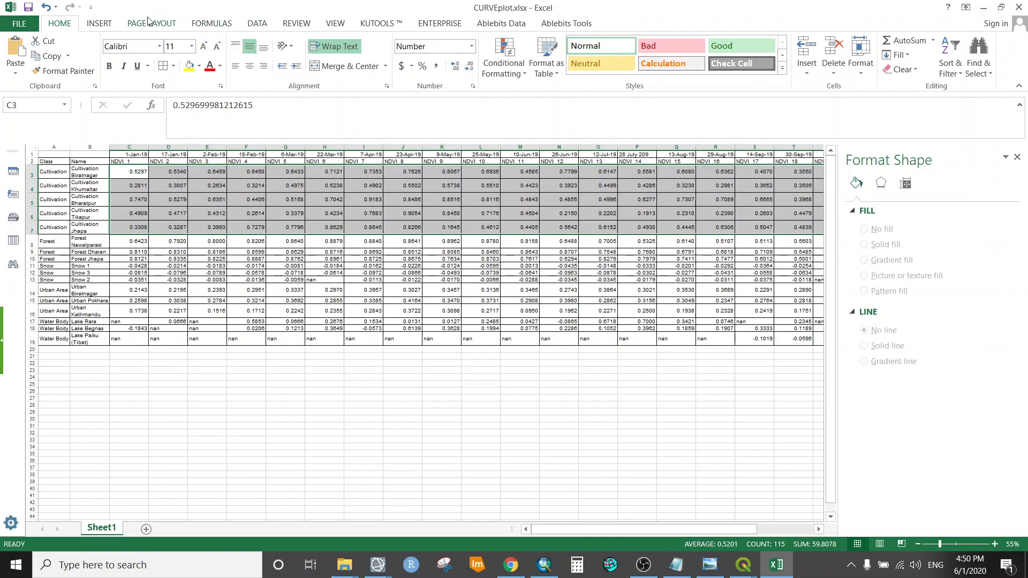
pyautogui.click(99, 22)
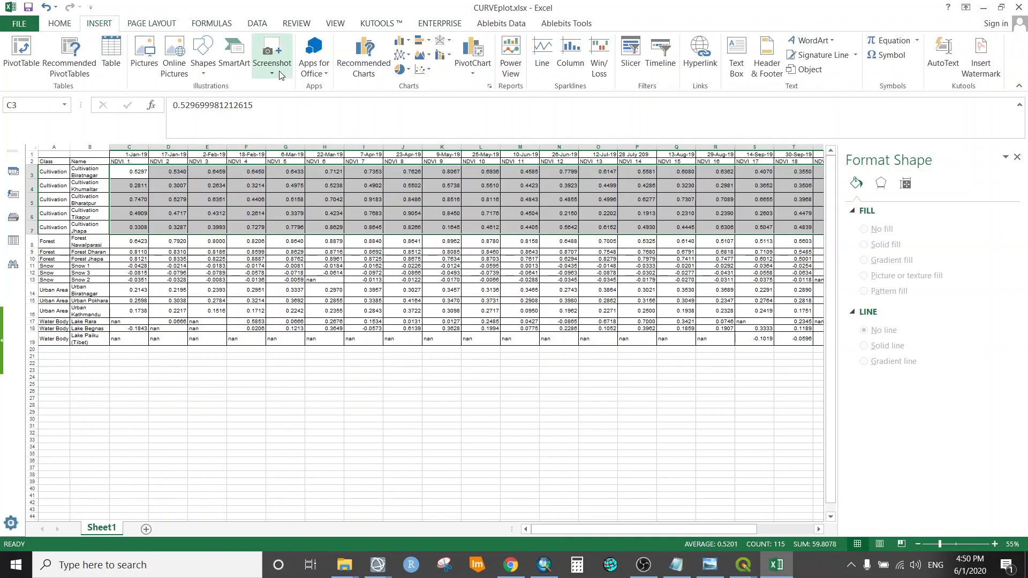
pyautogui.click(408, 56)
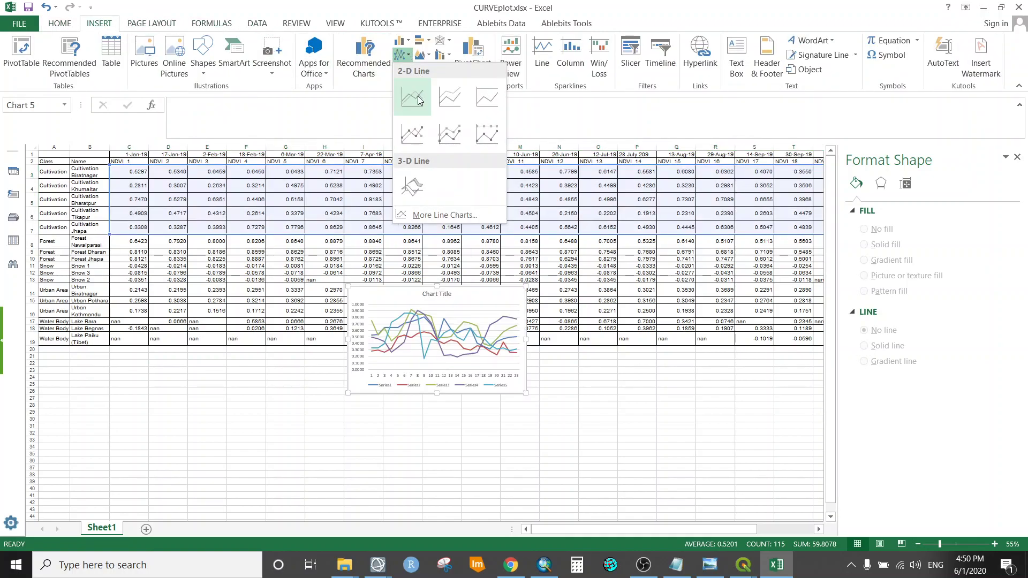
pyautogui.click(418, 100)
pyautogui.moveTo(526, 393); pyautogui.dragTo(704, 454)
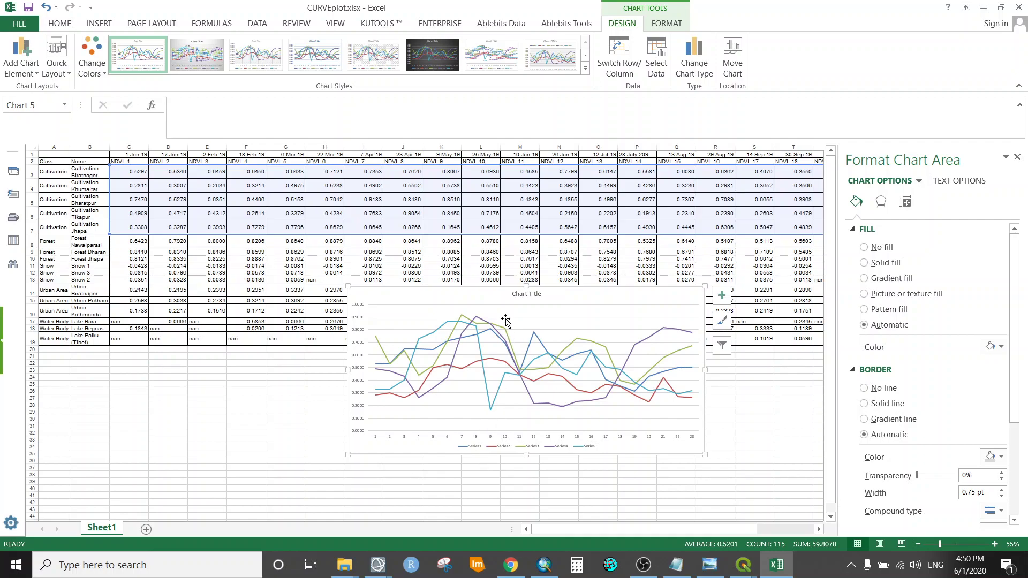
# Set the chart title to NDVI 2019.
pyautogui.click(529, 293)
pyautogui.tripleClick(541, 295)
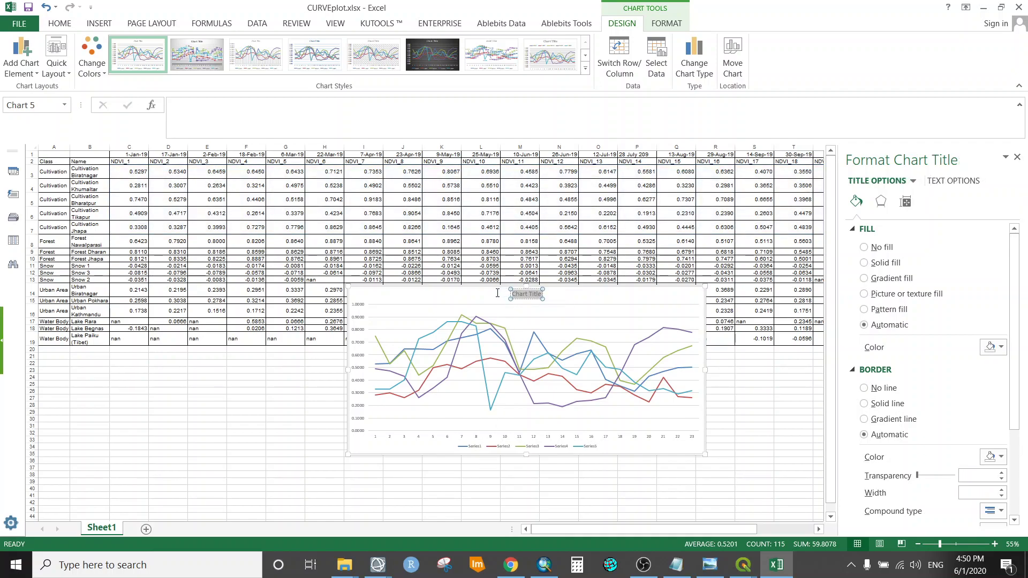
pyautogui.write('ND')
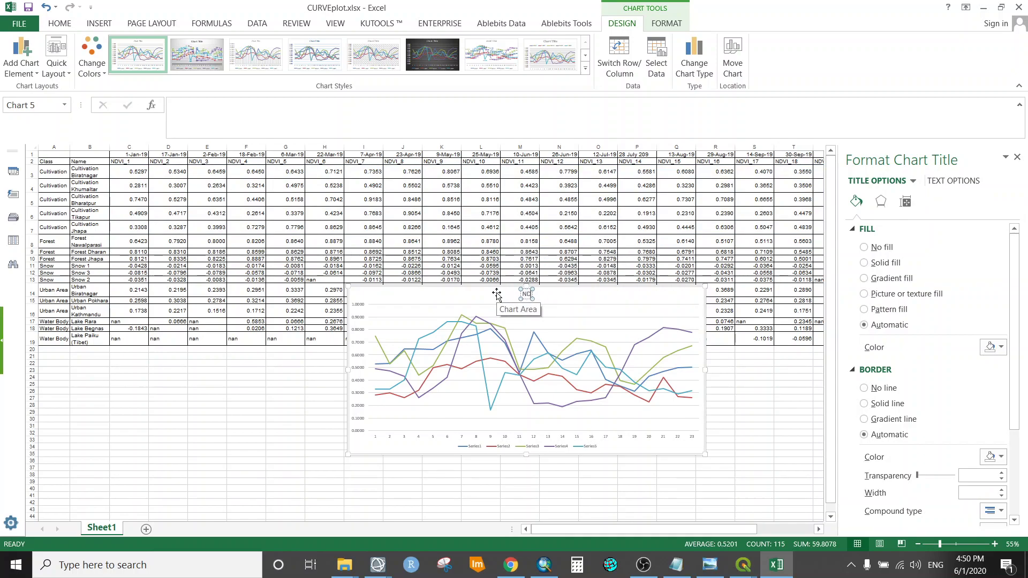
pyautogui.write('VI 2019')
# Inspect the line chart's horizontal axis and the series entries in its legend.
pyautogui.click(390, 439)
pyautogui.click(477, 451)
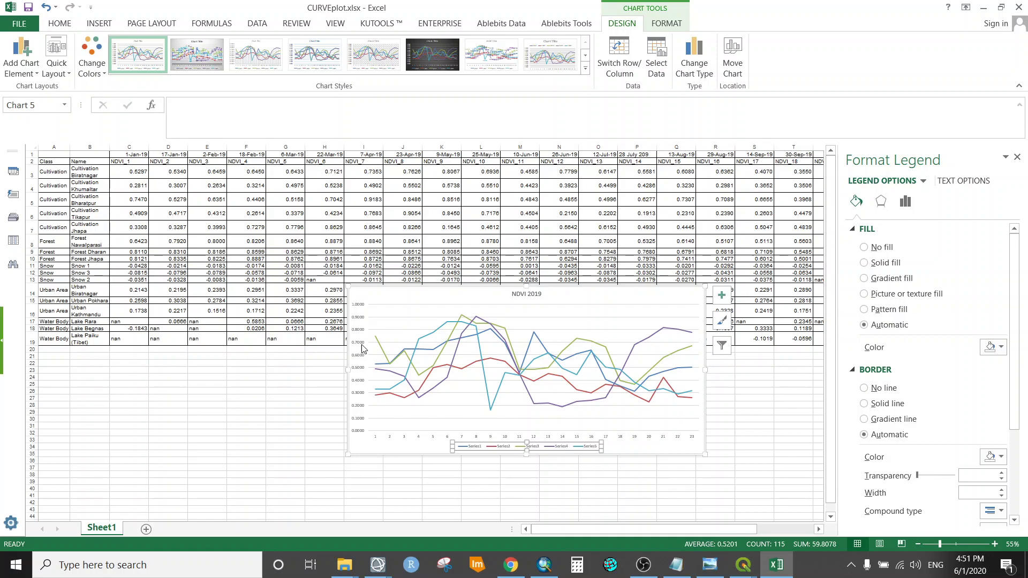
pyautogui.click(581, 444)
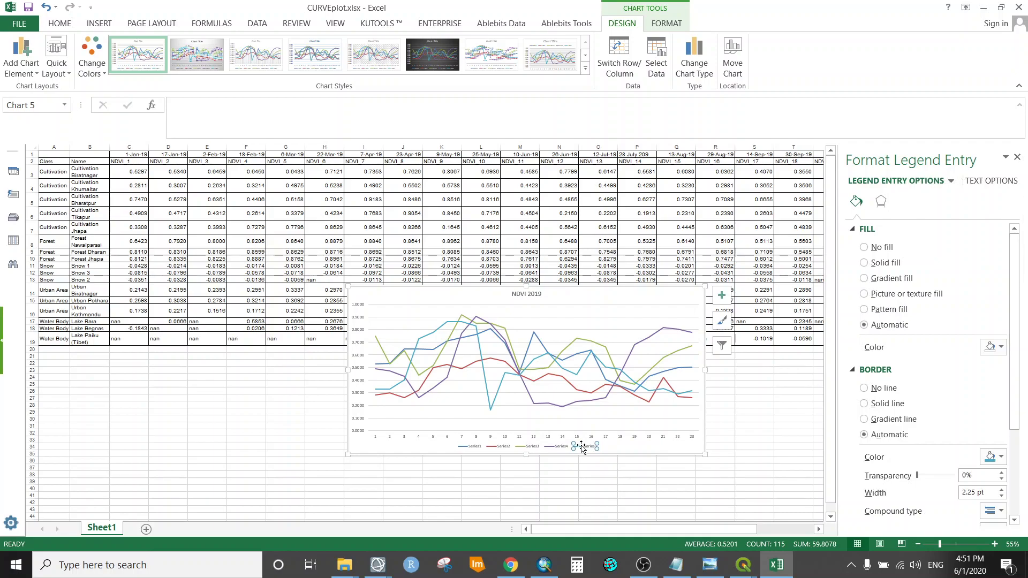
pyautogui.click(477, 446)
# Apply the quick layout with no chart title and the legend below the plot to the line chart.
pyautogui.click(555, 441)
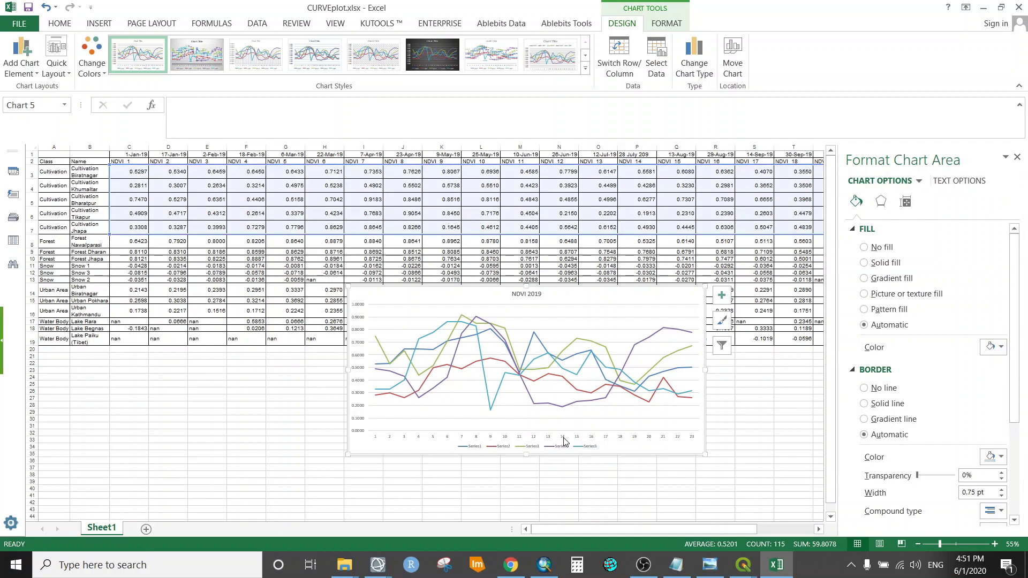
pyautogui.click(56, 61)
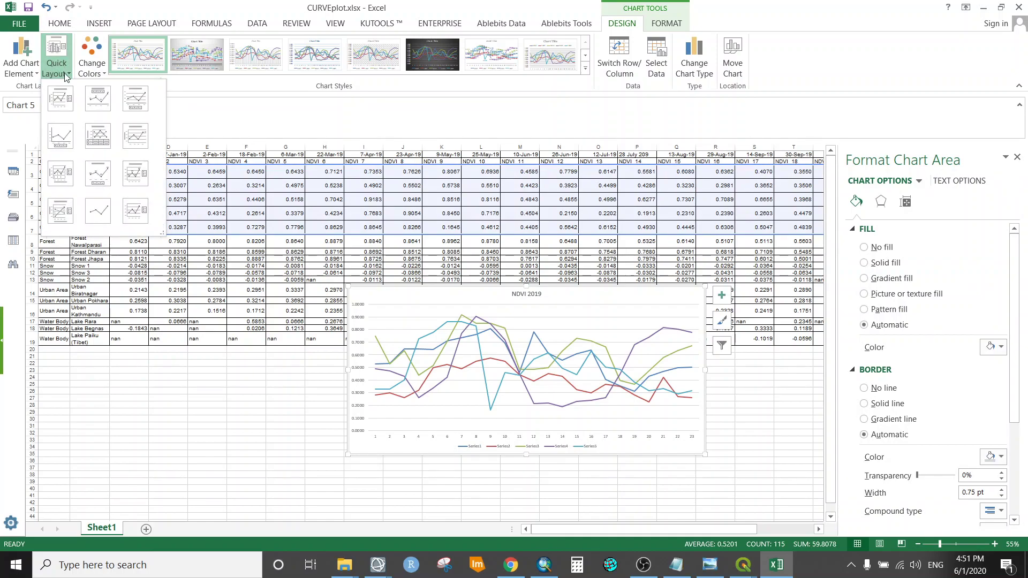
pyautogui.click(73, 140)
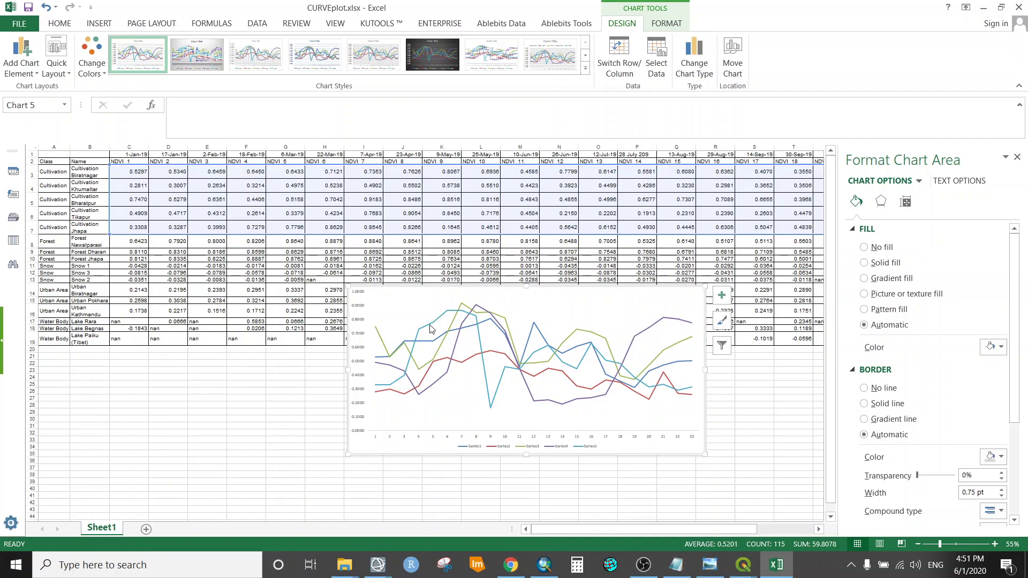